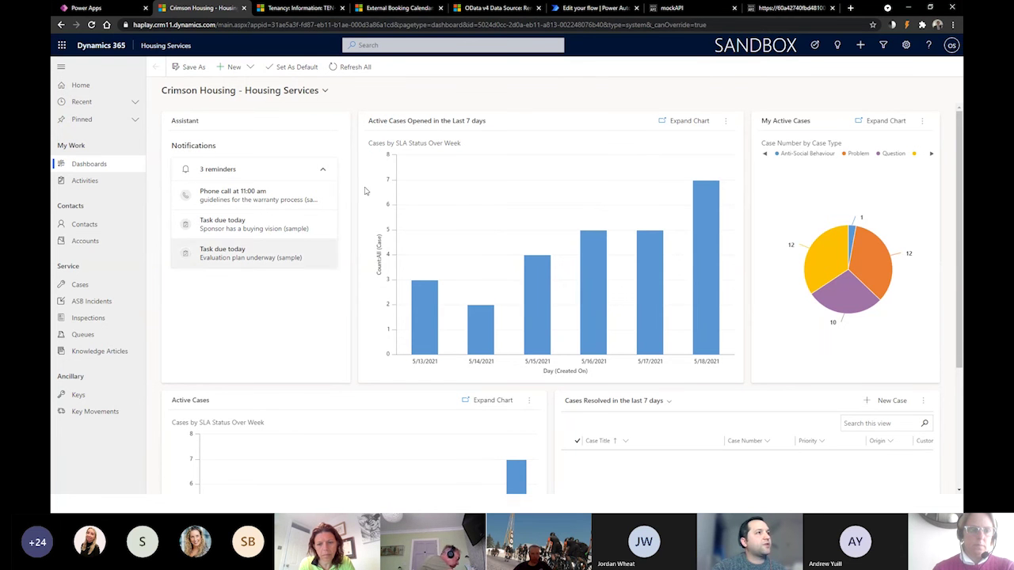
Search Housing Services for the tenant by first name and open the matching contact record in Belle Vale
{"action": "left_click", "coordinate": [407, 41]}
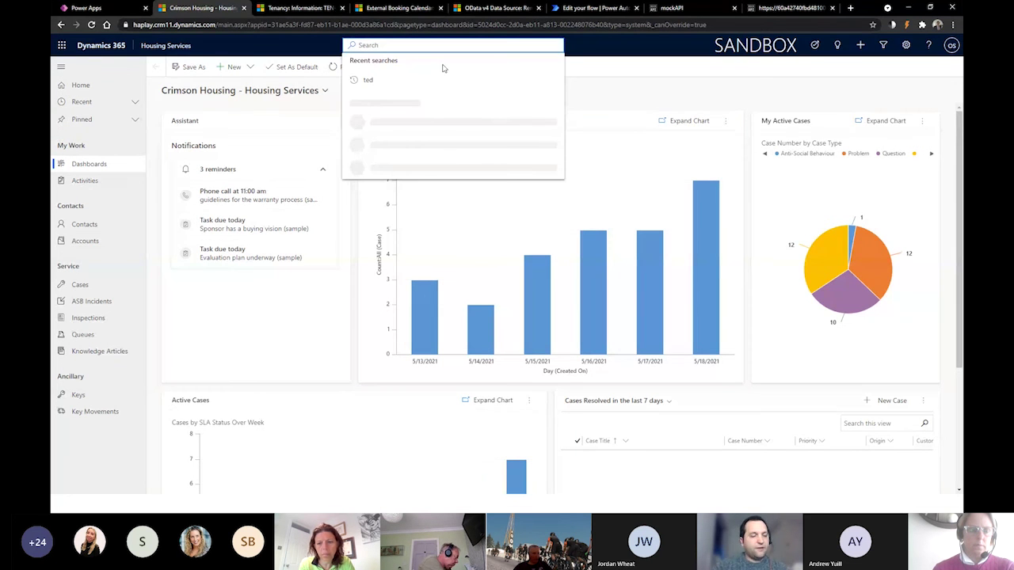
{"action": "type", "text": "ted"}
{"action": "key", "text": "Return"}
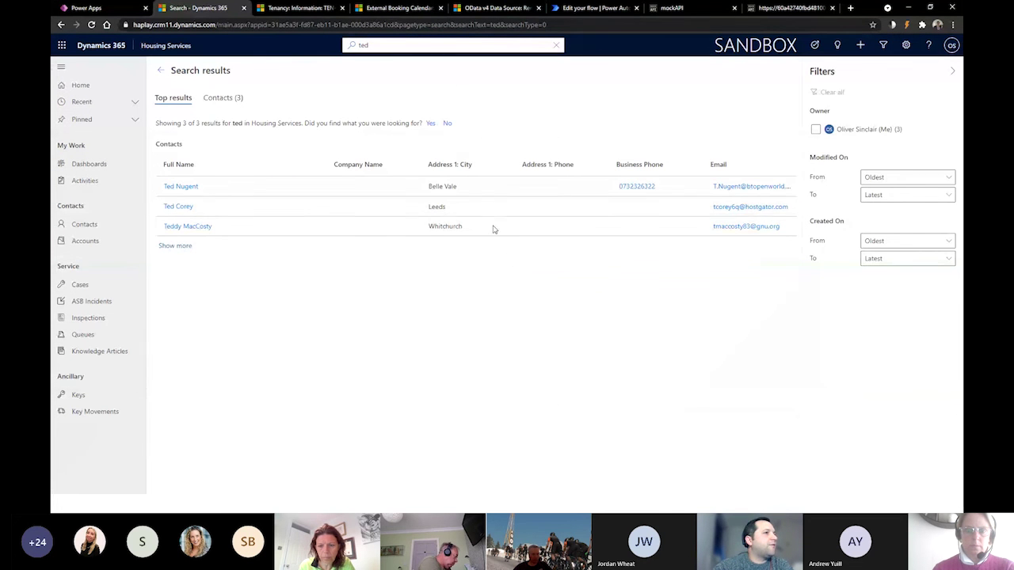
{"action": "left_click", "coordinate": [180, 189]}
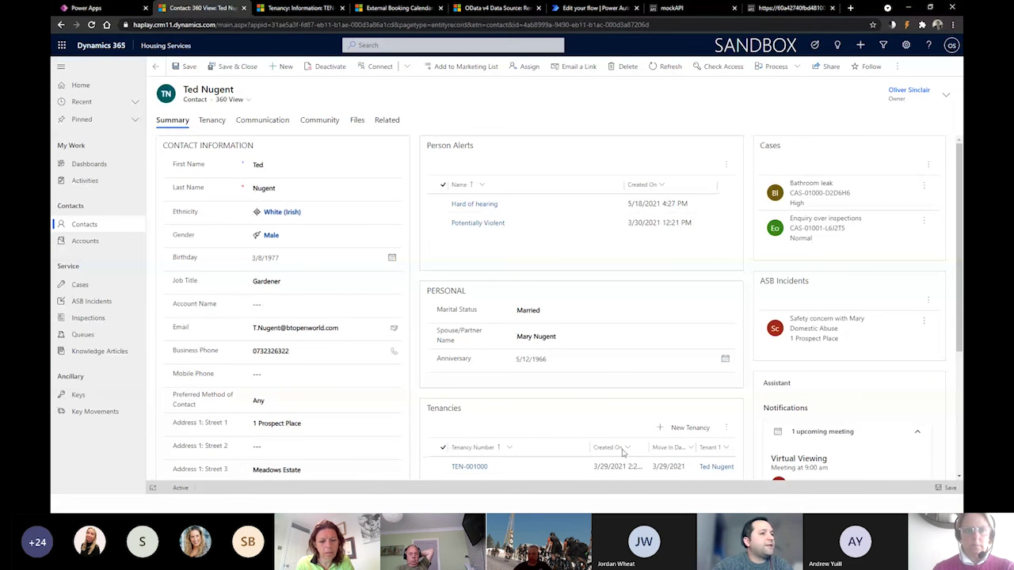
{"action": "left_click", "coordinate": [798, 186]}
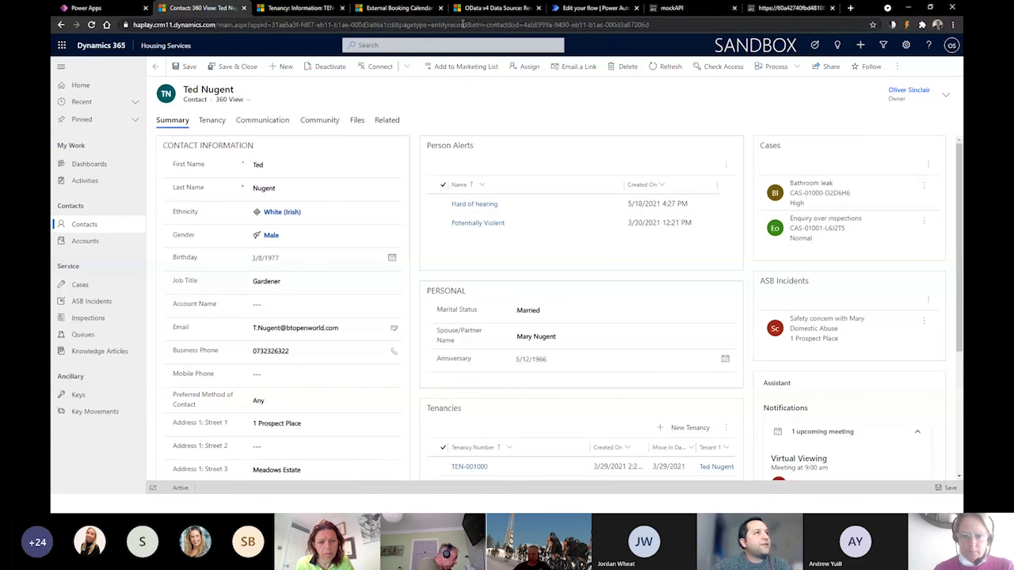
Review the mockAPI Test project, its transactionData output and the Rents and Service Charge System OData data source
{"action": "left_click", "coordinate": [668, 8]}
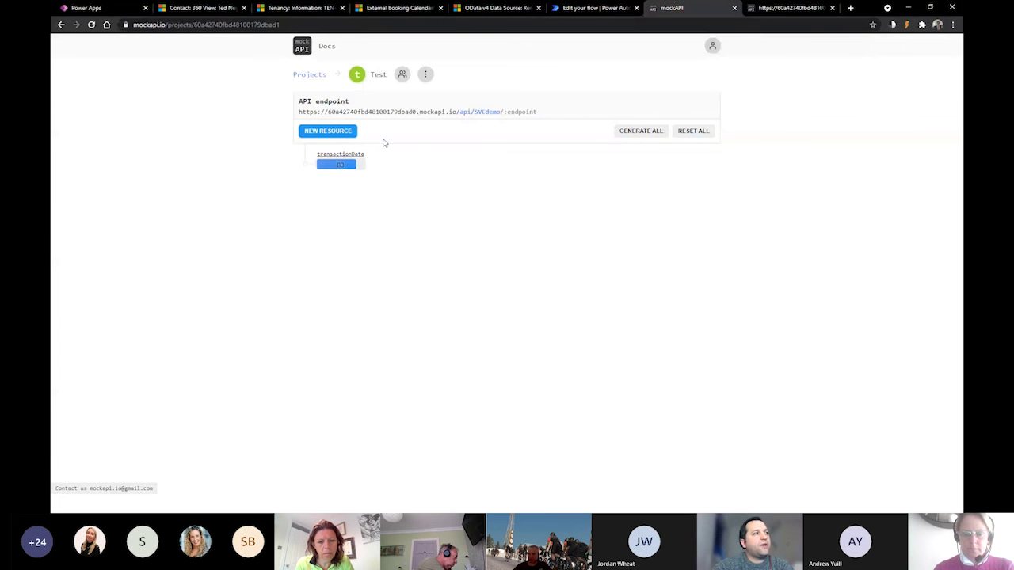
{"action": "left_click", "coordinate": [778, 8]}
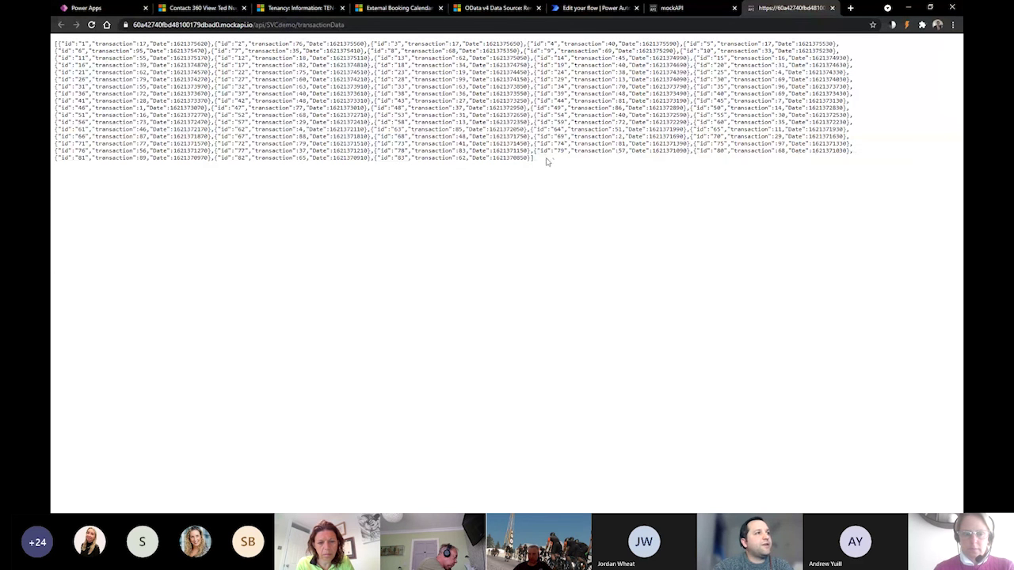
{"action": "left_click_drag", "start_coordinate": [544, 162], "coordinate": [324, 41]}
{"action": "left_click", "coordinate": [671, 7]}
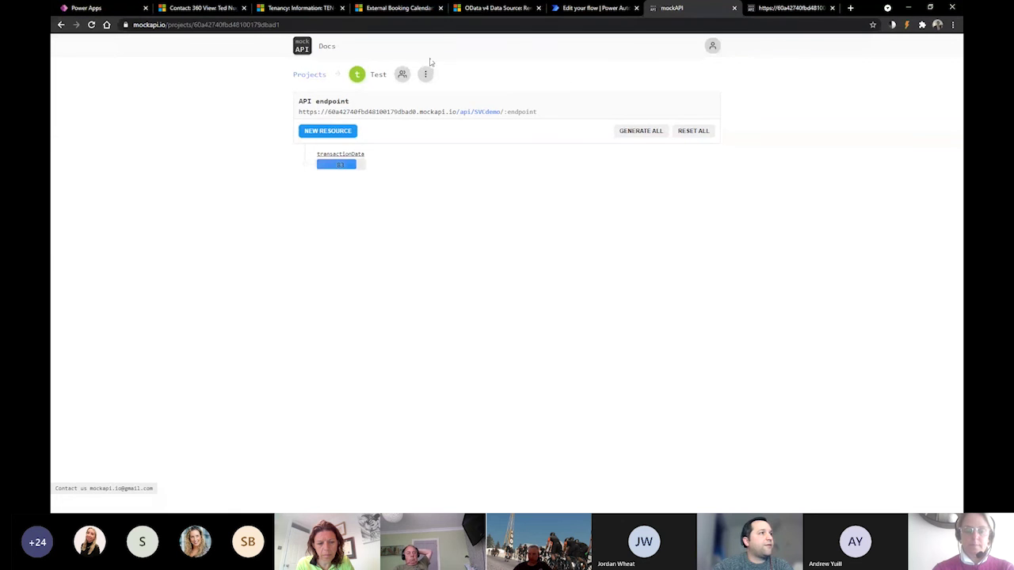
{"action": "left_click", "coordinate": [483, 8]}
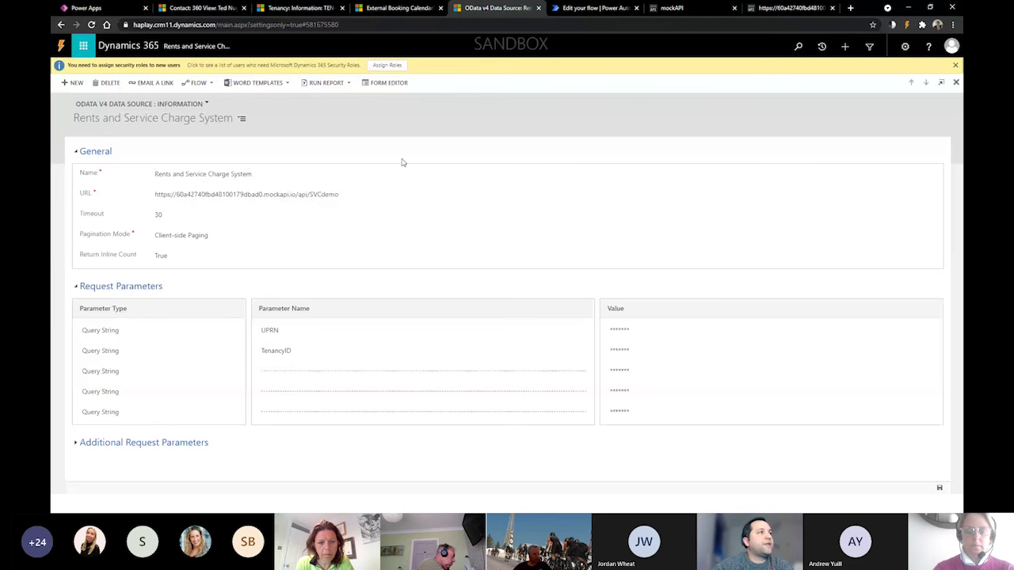
Open the contact's tenancy and examine the Tenancy Transactions in its legal and finance details
{"action": "left_click", "coordinate": [302, 9]}
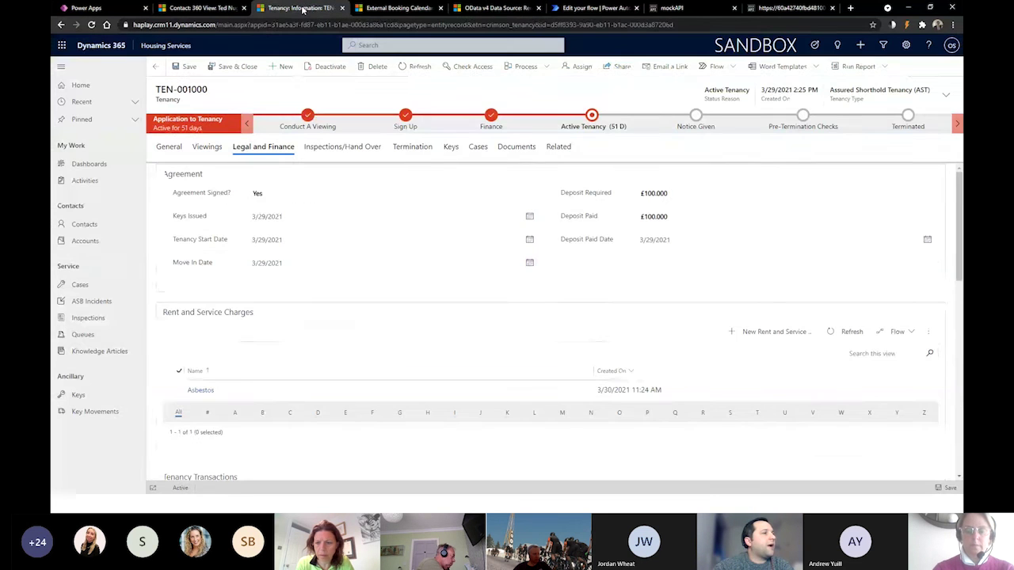
{"action": "left_click", "coordinate": [195, 7]}
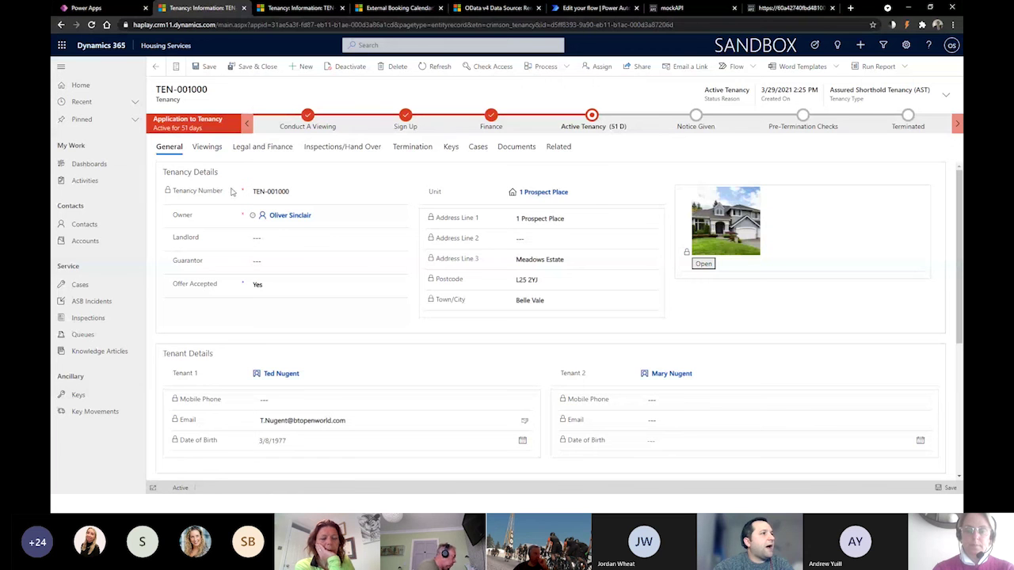
{"action": "left_click", "coordinate": [256, 150]}
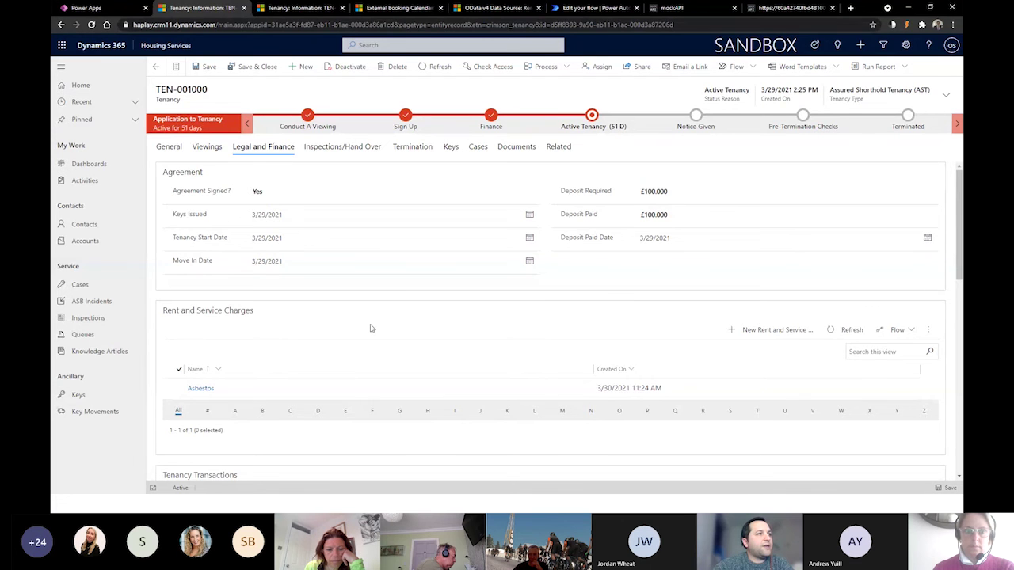
{"action": "scroll", "coordinate": [370, 328], "scroll_direction": "down", "scroll_amount": 10}
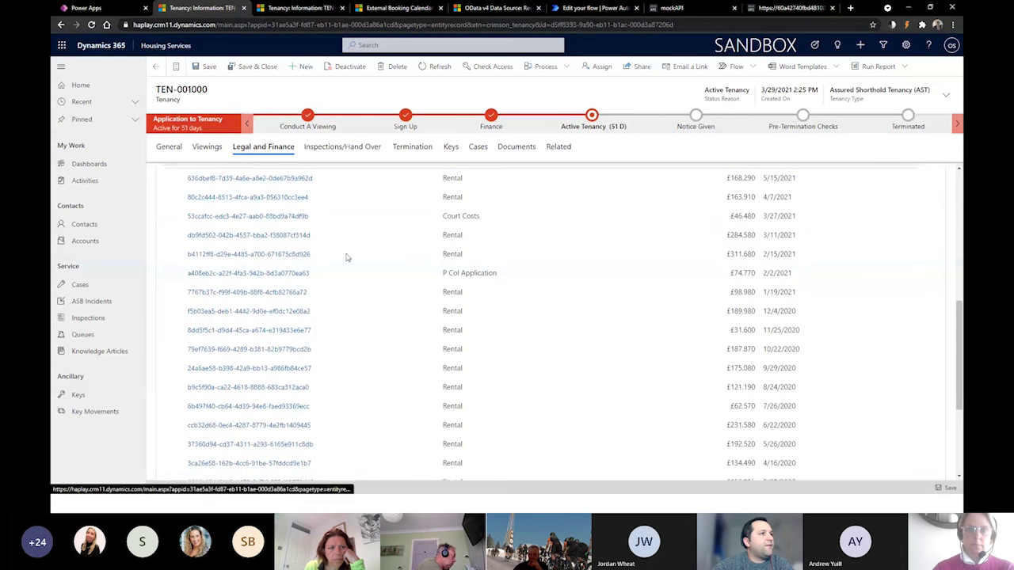
{"action": "scroll", "coordinate": [346, 256], "scroll_direction": "up", "scroll_amount": 1}
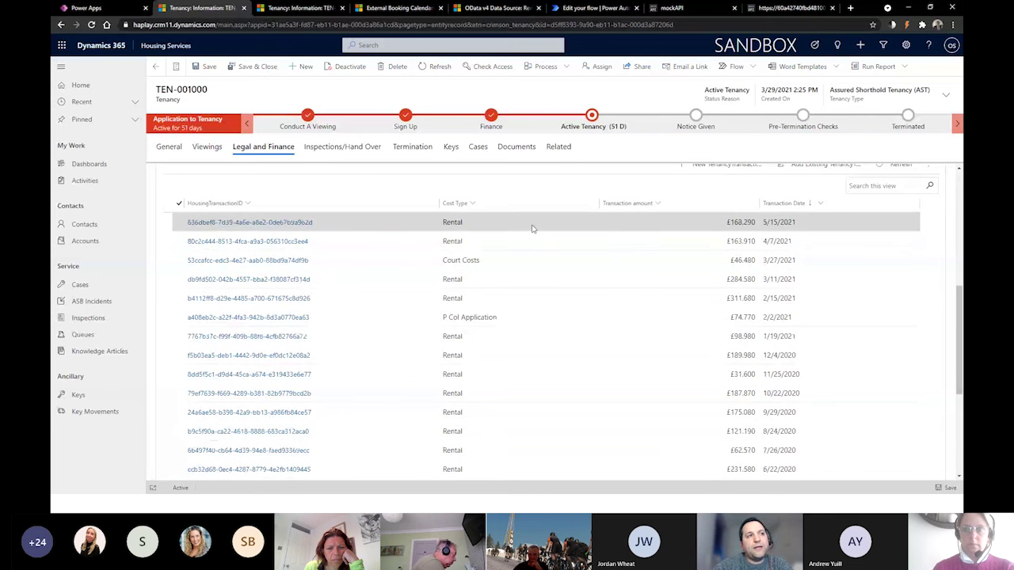
{"action": "scroll", "coordinate": [517, 298], "scroll_direction": "up", "scroll_amount": 1}
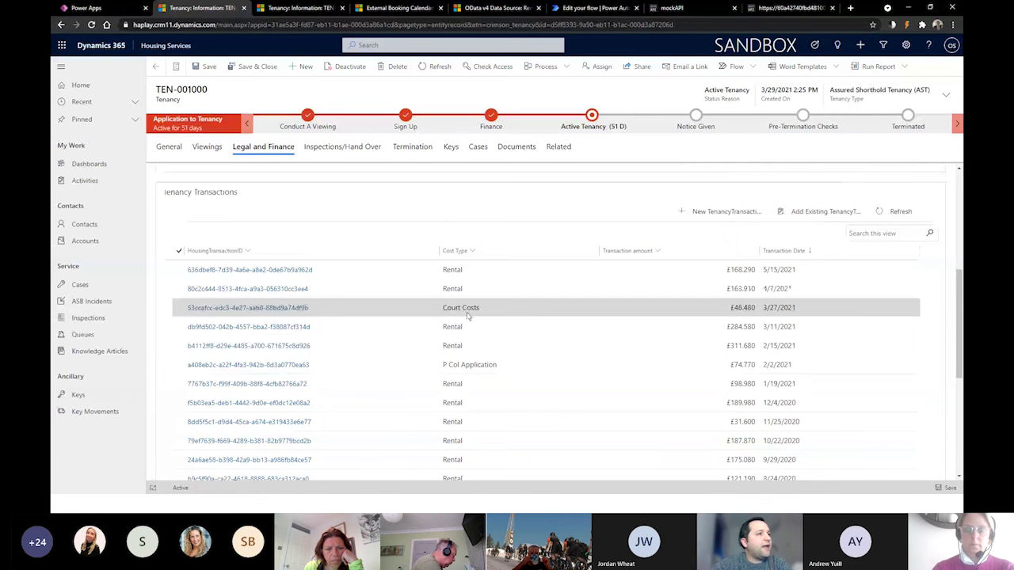
Open the Court Costs transaction dated 3/27/2021 to view its details, and return to the tenancy record
{"action": "left_click", "coordinate": [495, 310]}
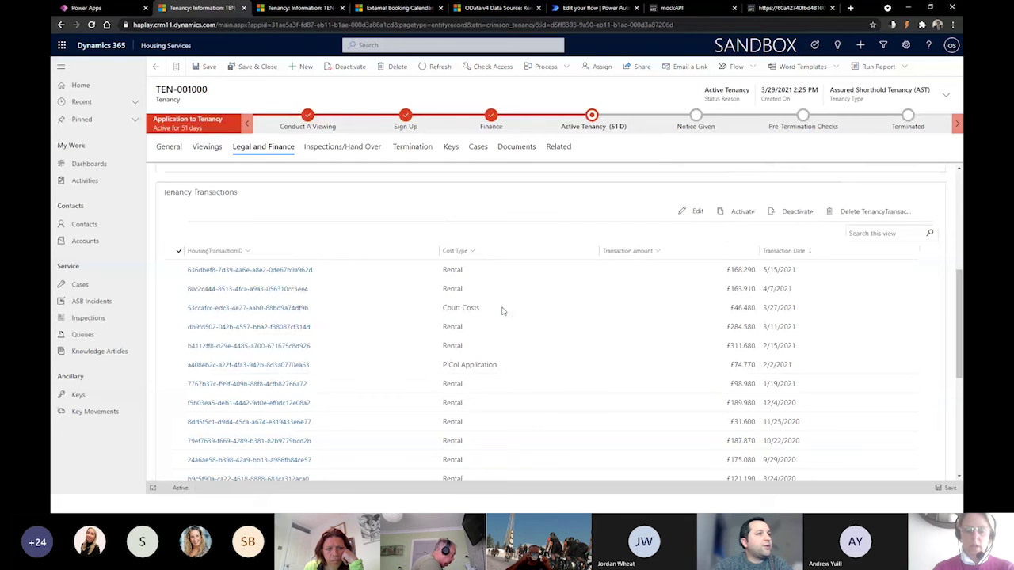
{"action": "double_click", "coordinate": [502, 311]}
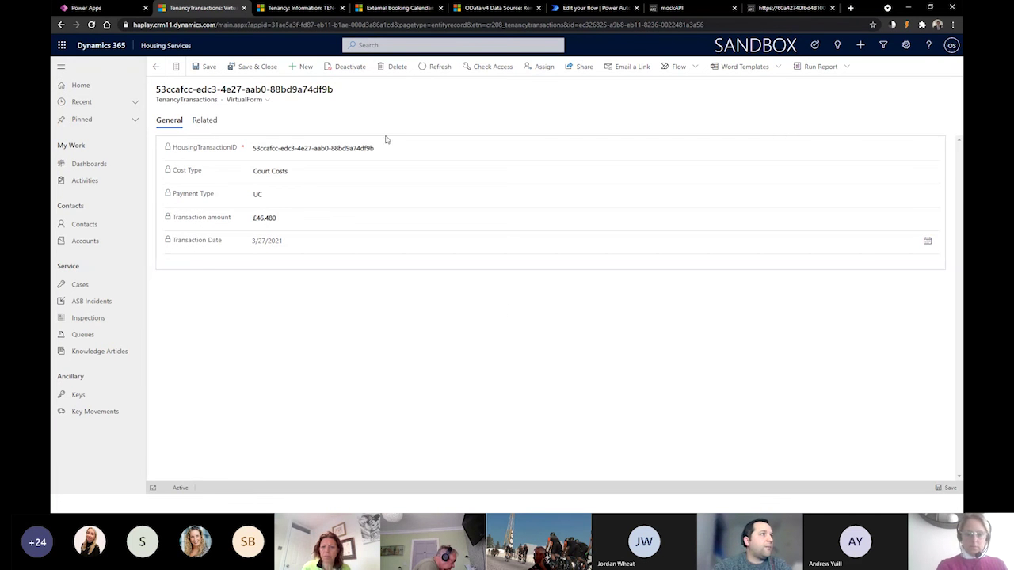
{"action": "left_click", "coordinate": [156, 67]}
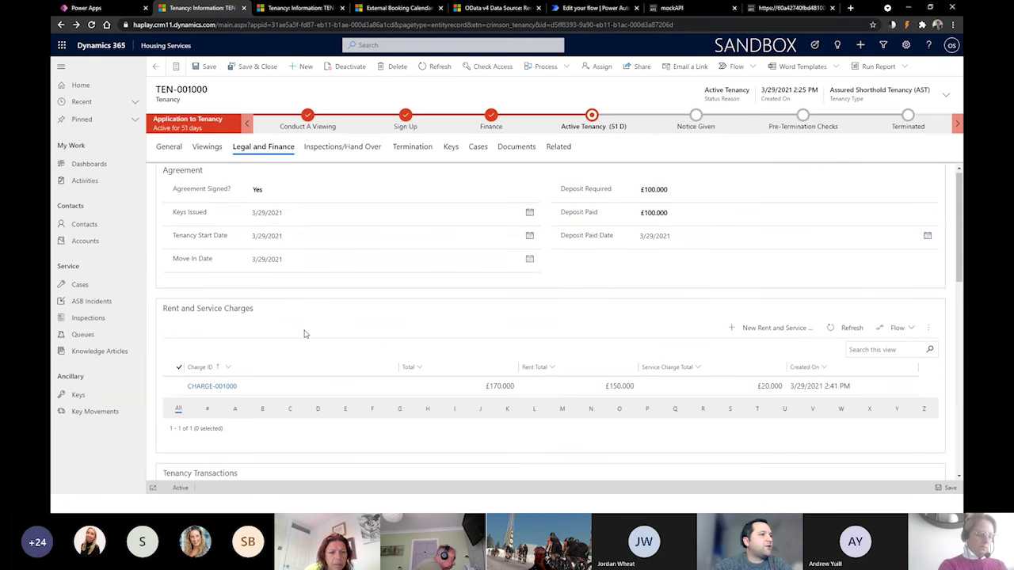
Show the records associated with Tenancy Transactions and display their transaction amount chart
{"action": "scroll", "coordinate": [709, 303], "scroll_direction": "down", "scroll_amount": 1}
{"action": "scroll", "coordinate": [709, 303], "scroll_direction": "down", "scroll_amount": 1}
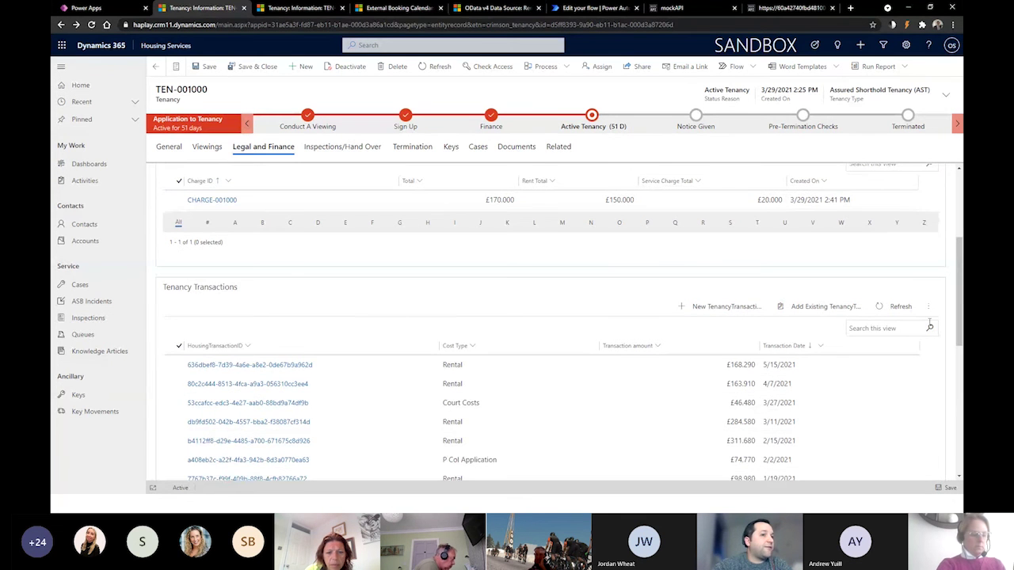
{"action": "left_click", "coordinate": [930, 308]}
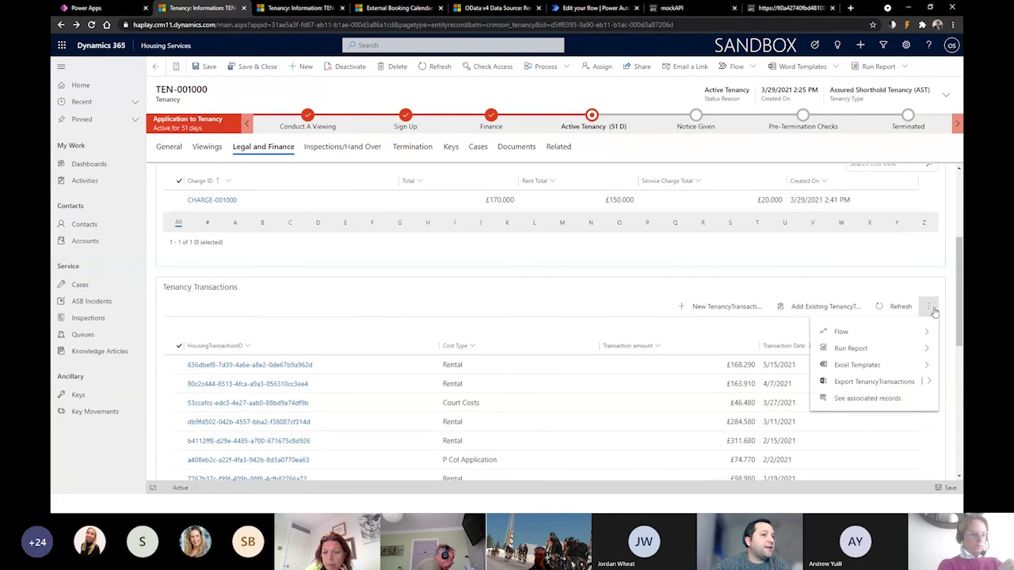
{"action": "left_click", "coordinate": [861, 398]}
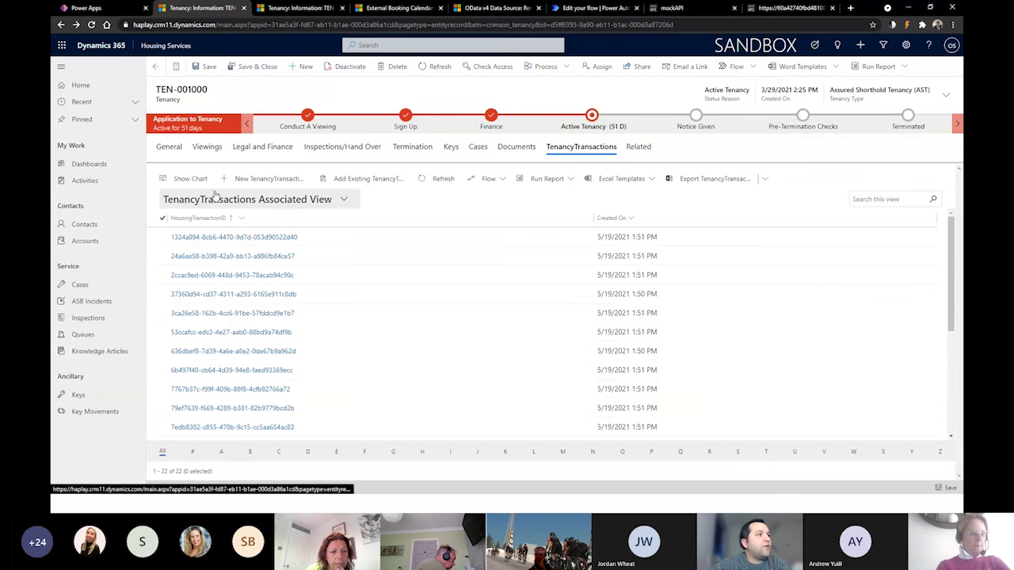
{"action": "left_click", "coordinate": [203, 180]}
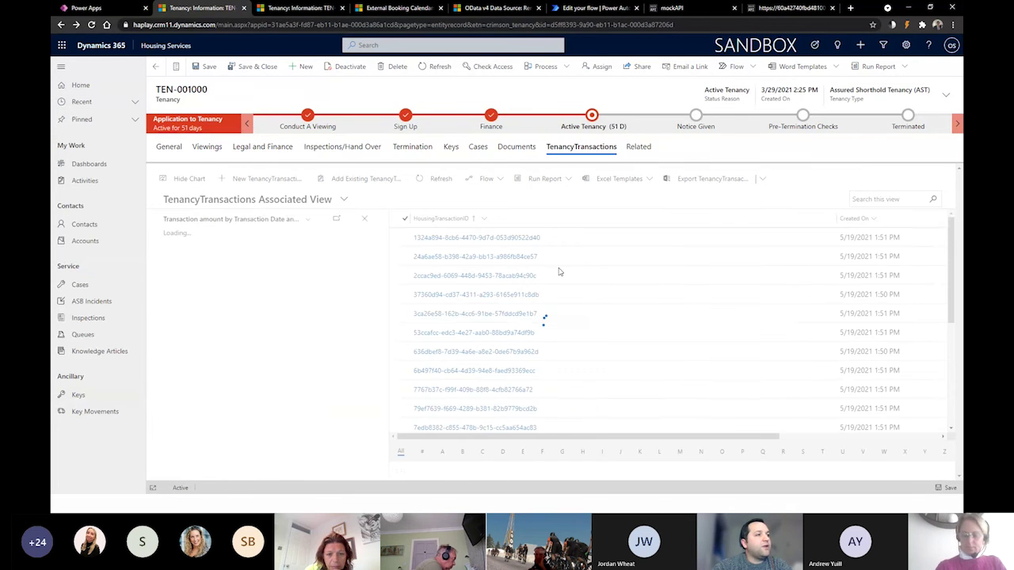
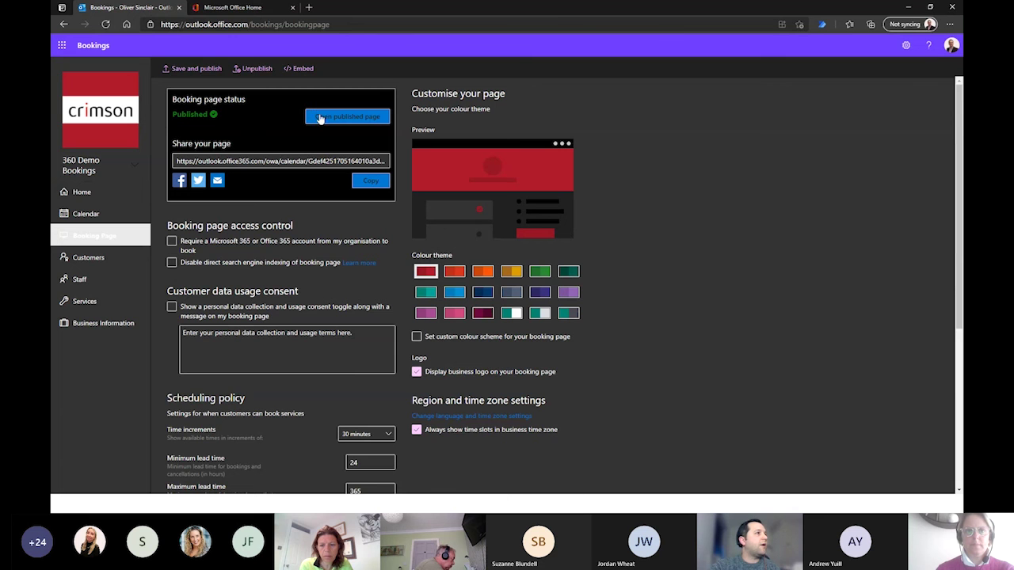
Open the published 360 Demo Bookings page and select an RSO Consultation on 21 May at 16:00 with staff set to Anyone
{"action": "left_click", "coordinate": [321, 118]}
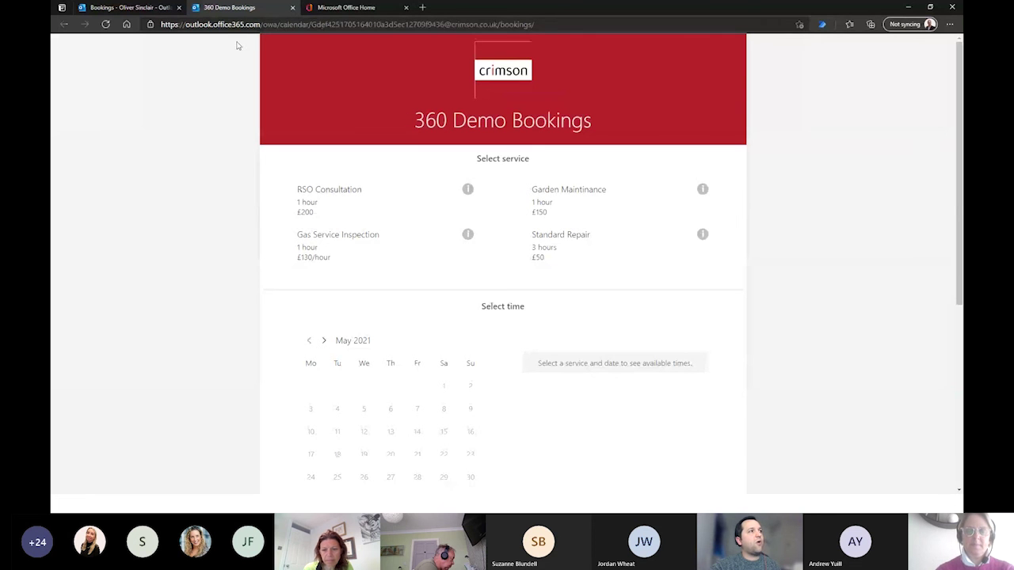
{"action": "left_click", "coordinate": [334, 203]}
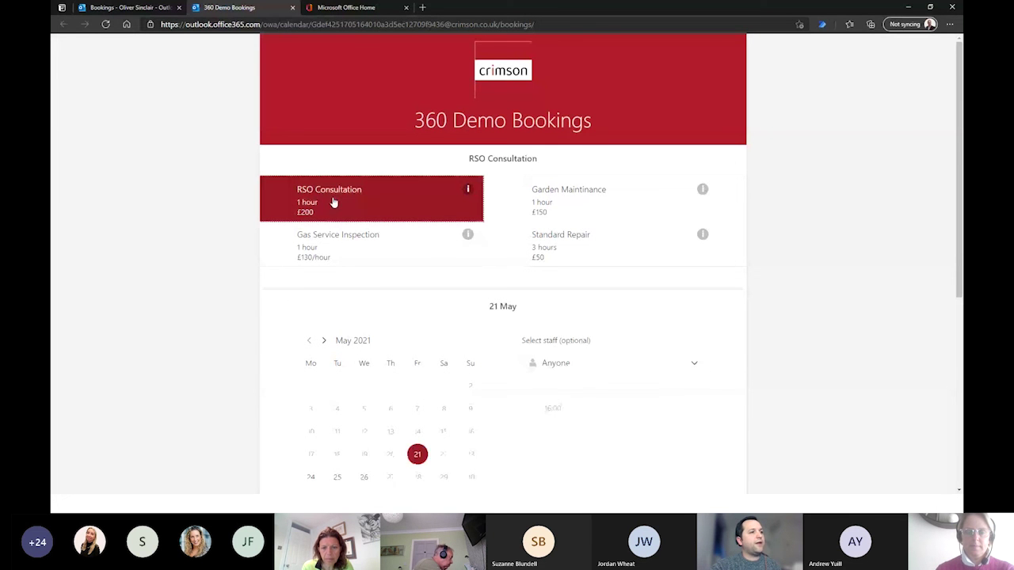
{"action": "left_click", "coordinate": [576, 363]}
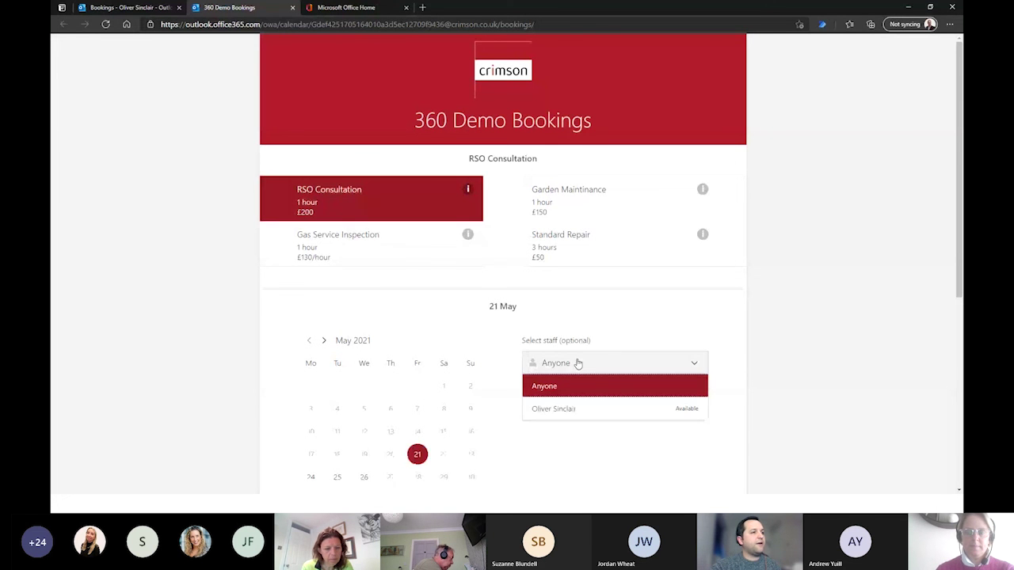
{"action": "left_click", "coordinate": [768, 308]}
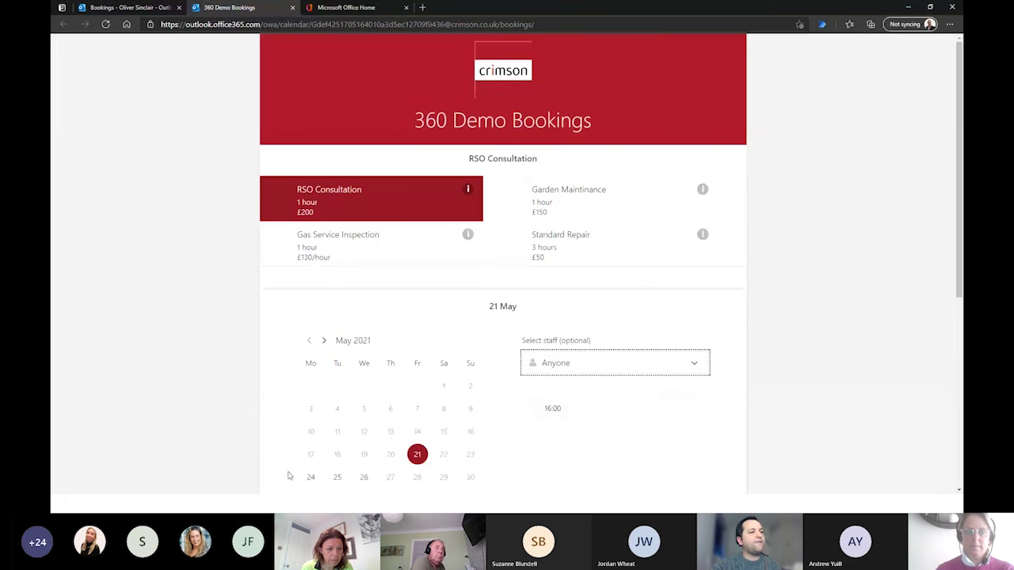
{"action": "left_click", "coordinate": [552, 409]}
{"action": "scroll", "coordinate": [733, 324], "scroll_direction": "down", "scroll_amount": 4}
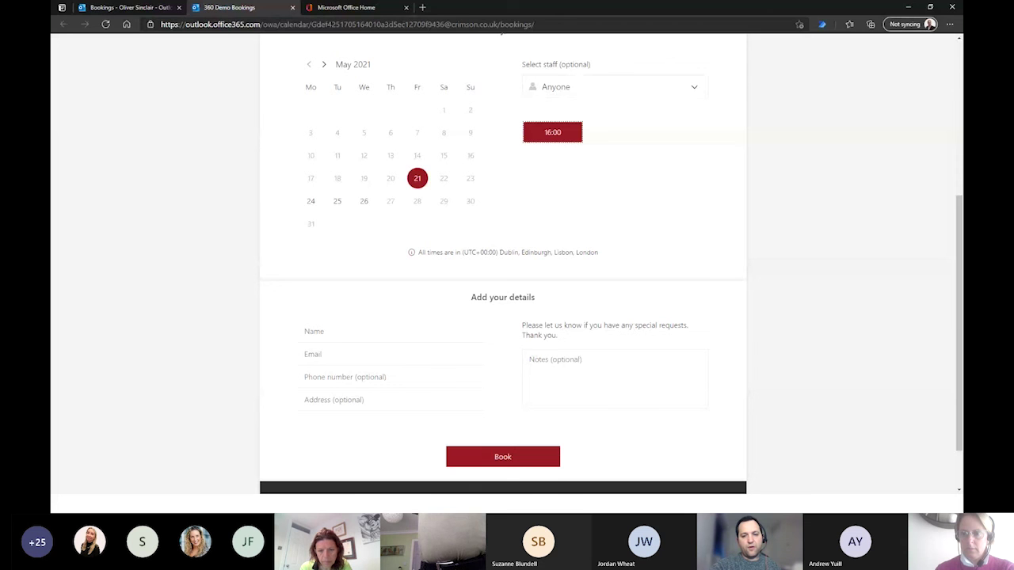
Switch to Power Automate and open the External Booking System sync cloud flow for editing
{"action": "key", "text": "alt+Tab"}
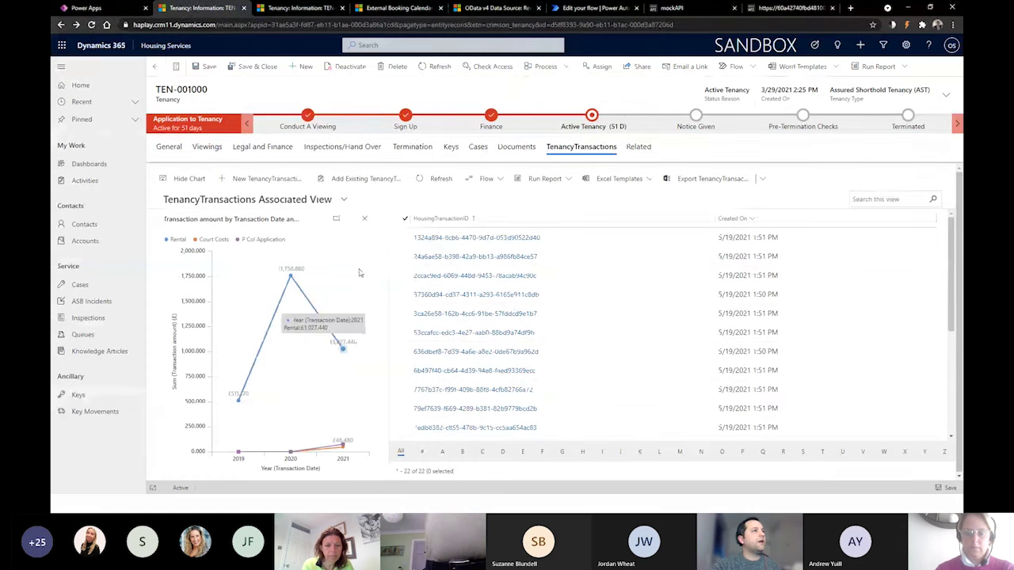
{"action": "left_click", "coordinate": [567, 10]}
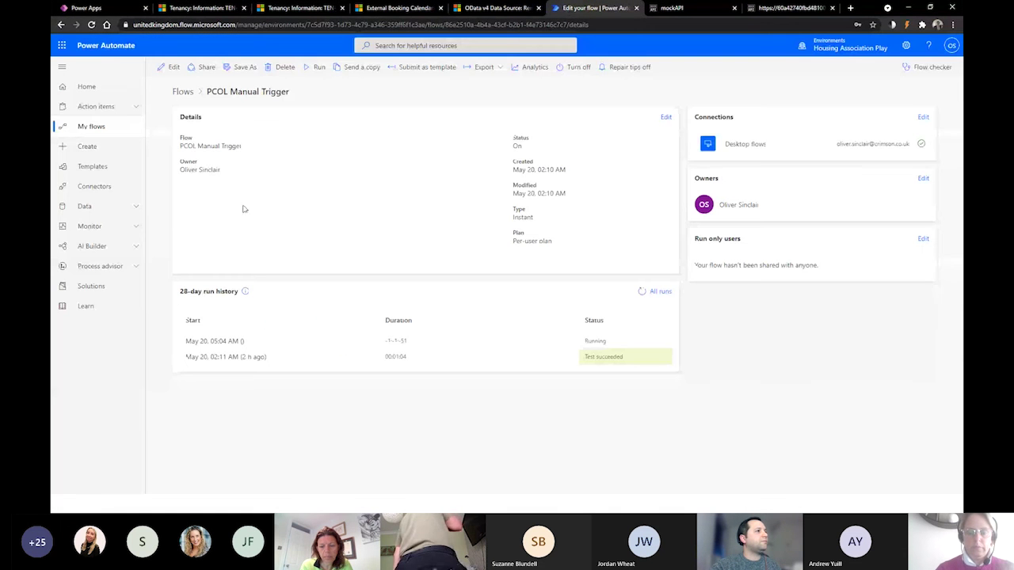
{"action": "left_click", "coordinate": [180, 92]}
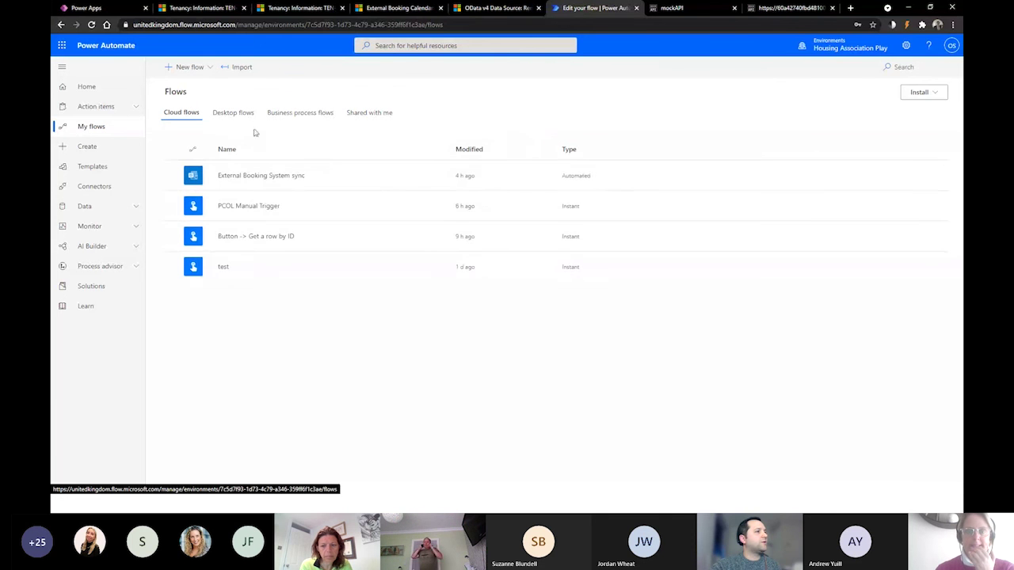
{"action": "left_click", "coordinate": [257, 176]}
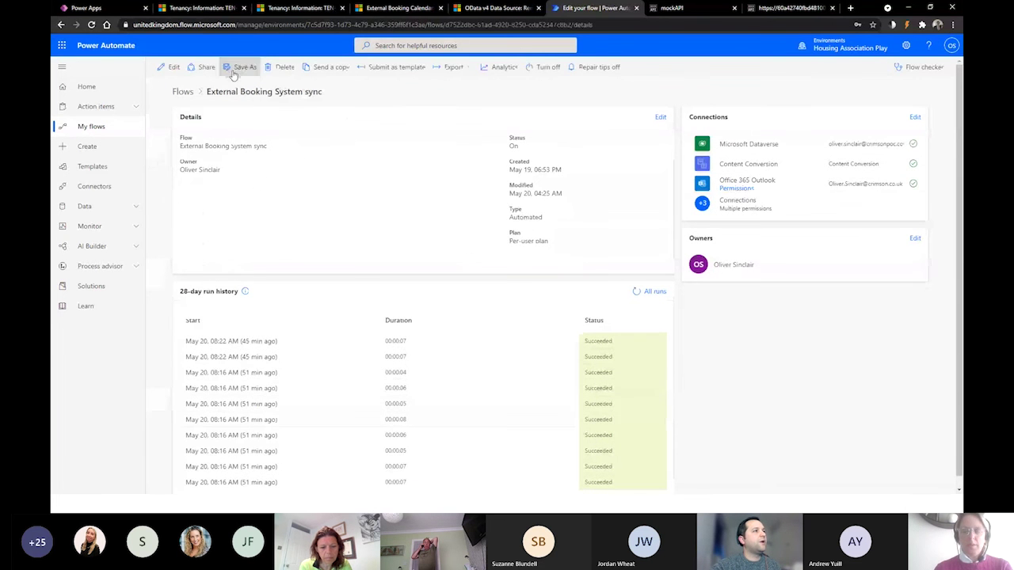
{"action": "left_click", "coordinate": [168, 67]}
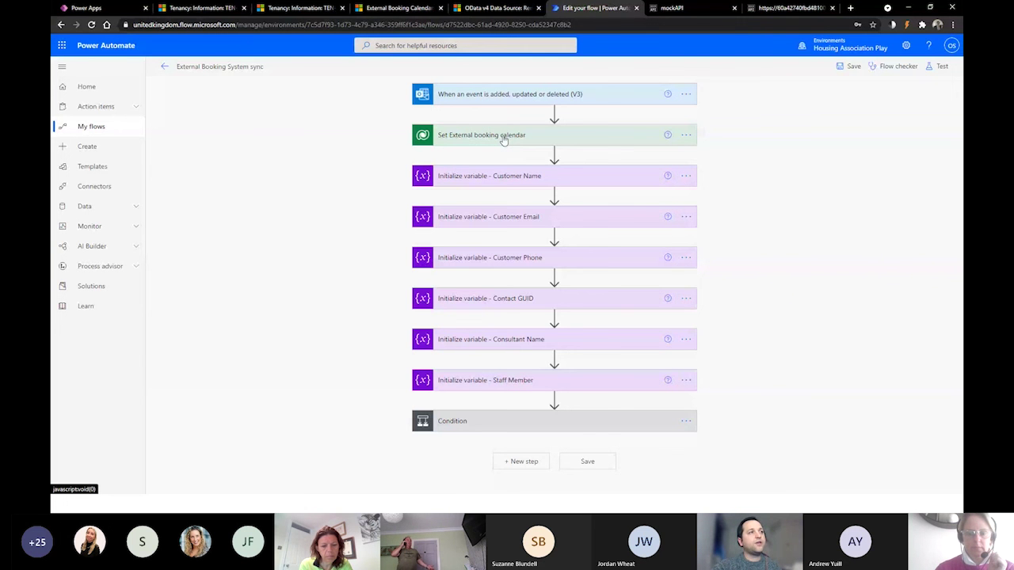
Expand the flow's Condition and examine the booking actions in its If yes branch
{"action": "left_click", "coordinate": [472, 427]}
{"action": "scroll", "coordinate": [742, 305], "scroll_direction": "down", "scroll_amount": 3}
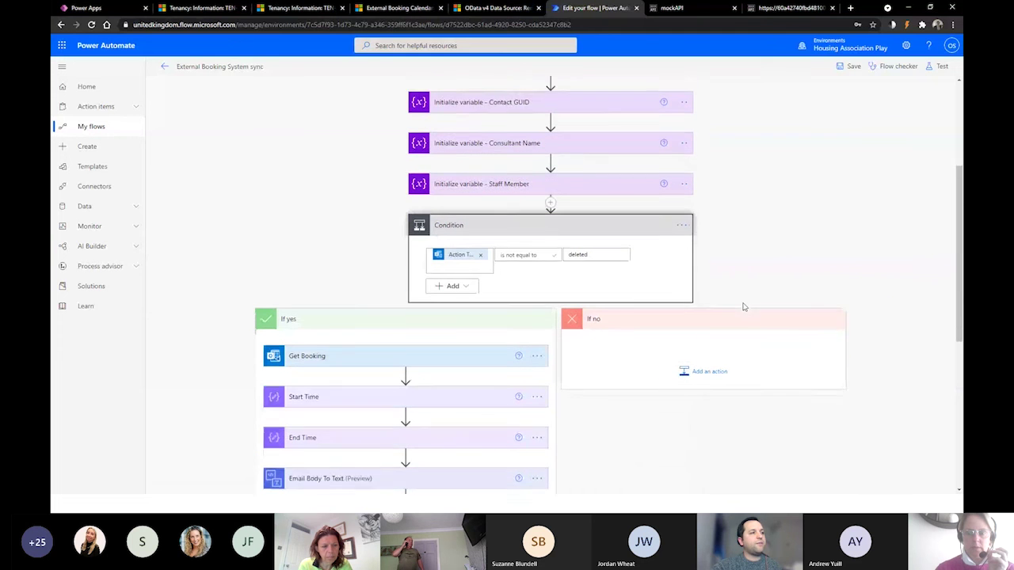
{"action": "scroll", "coordinate": [743, 307], "scroll_direction": "down", "scroll_amount": 1}
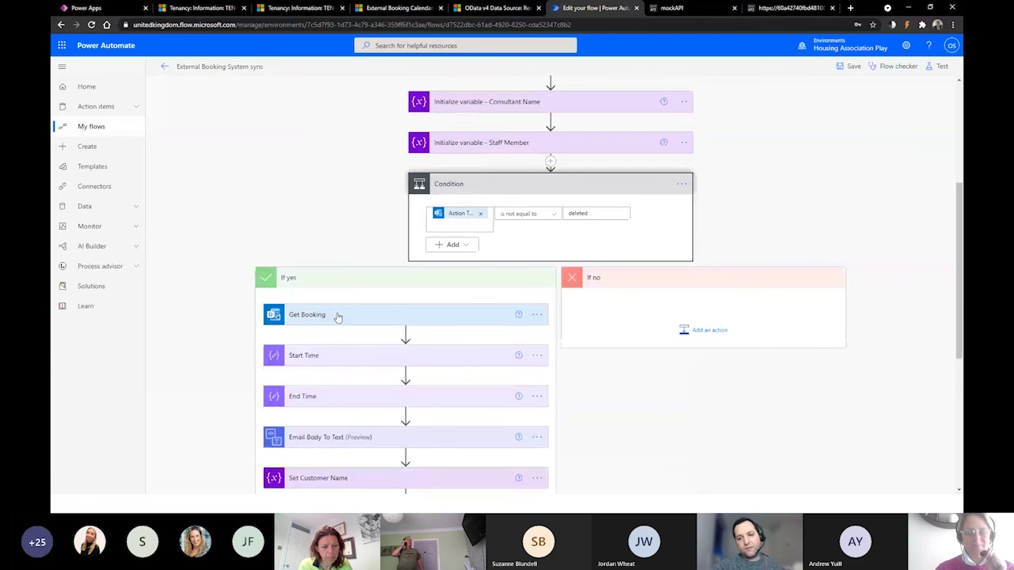
{"action": "scroll", "coordinate": [319, 324], "scroll_direction": "down", "scroll_amount": 2}
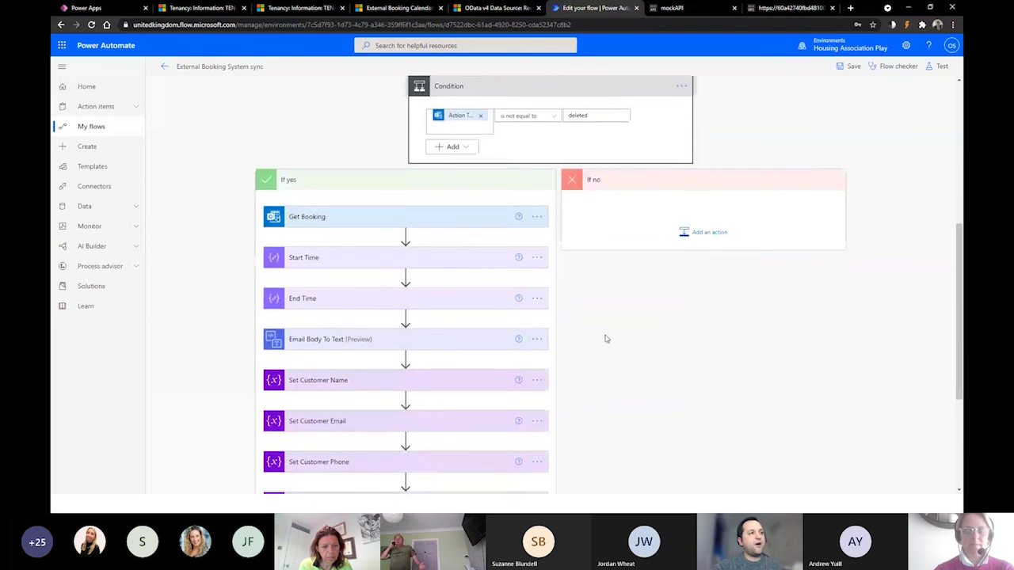
Expand Apply to each, the nested Apply to each 2 and Condition 2 in the flow's If yes branch
{"action": "scroll", "coordinate": [527, 335], "scroll_direction": "down", "scroll_amount": 1}
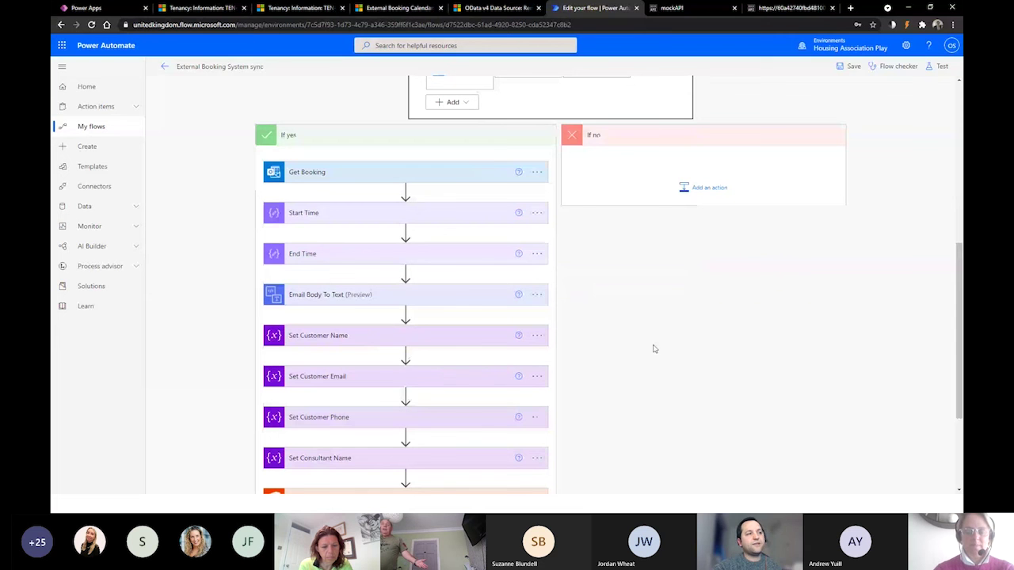
{"action": "scroll", "coordinate": [596, 349], "scroll_direction": "down", "scroll_amount": 2}
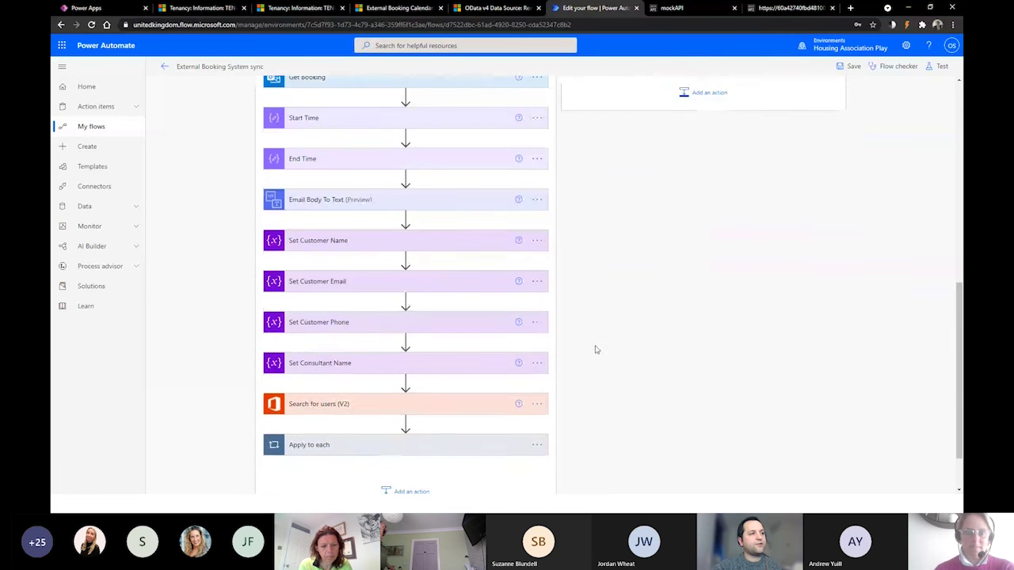
{"action": "scroll", "coordinate": [596, 349], "scroll_direction": "down", "scroll_amount": 1}
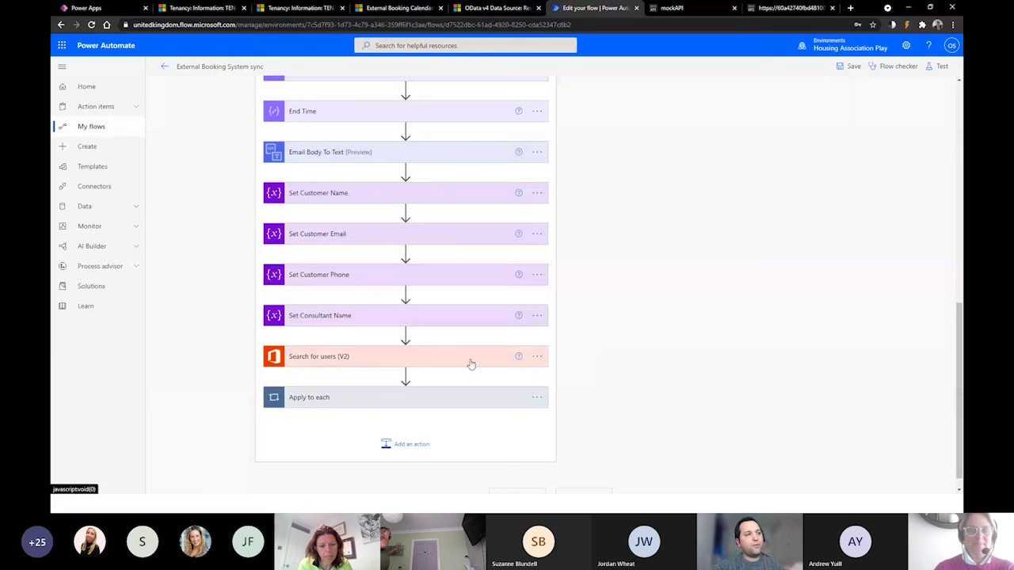
{"action": "left_click", "coordinate": [373, 400]}
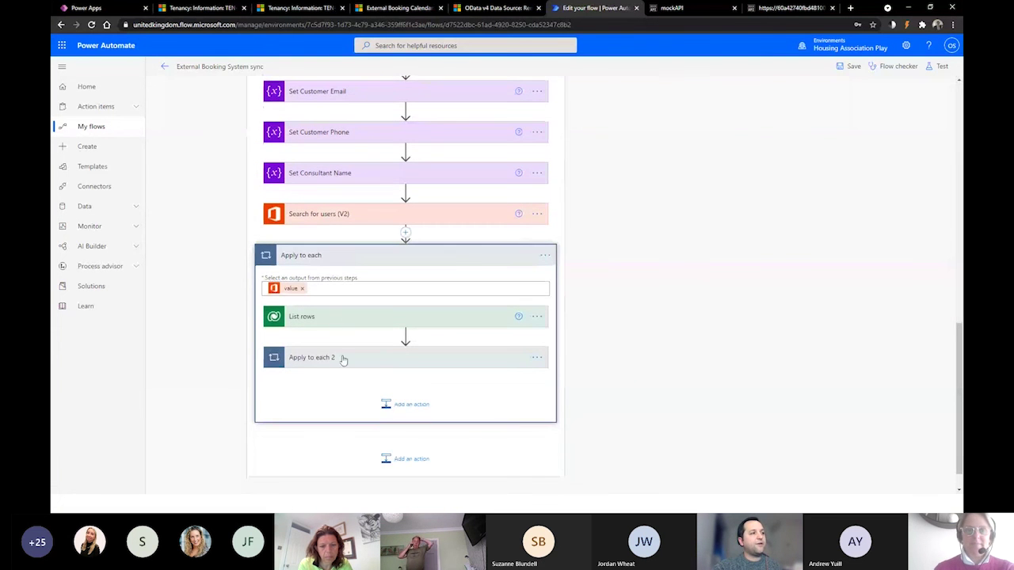
{"action": "left_click", "coordinate": [337, 357]}
{"action": "scroll", "coordinate": [621, 338], "scroll_direction": "down", "scroll_amount": 1}
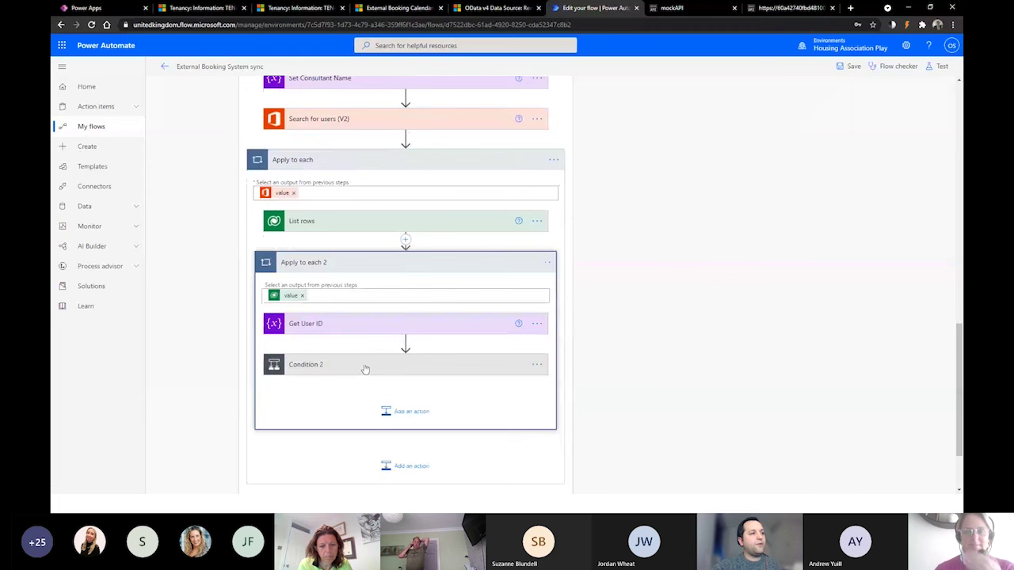
{"action": "left_click", "coordinate": [365, 370]}
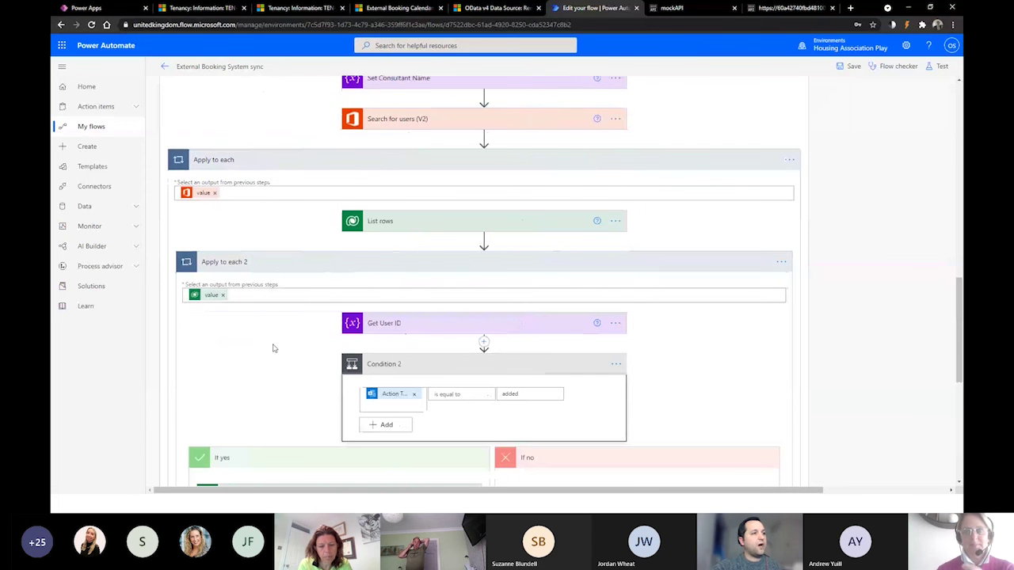
Expand the Switch under Condition 2, both of its cases and Apply to each 3 to examine the contact-handling actions
{"action": "scroll", "coordinate": [272, 351], "scroll_direction": "down", "scroll_amount": 3}
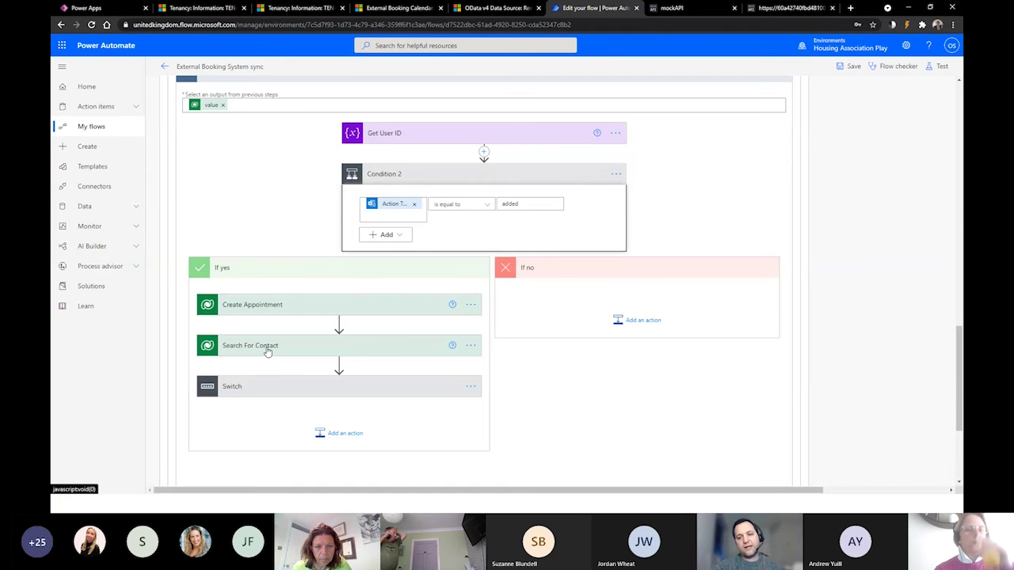
{"action": "left_click", "coordinate": [294, 387]}
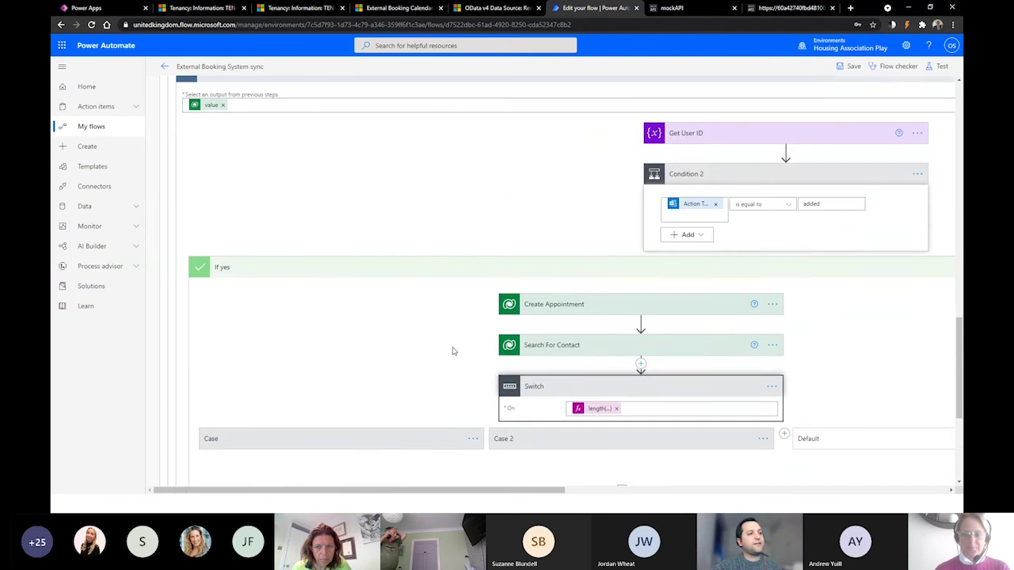
{"action": "scroll", "coordinate": [453, 351], "scroll_direction": "down", "scroll_amount": 3}
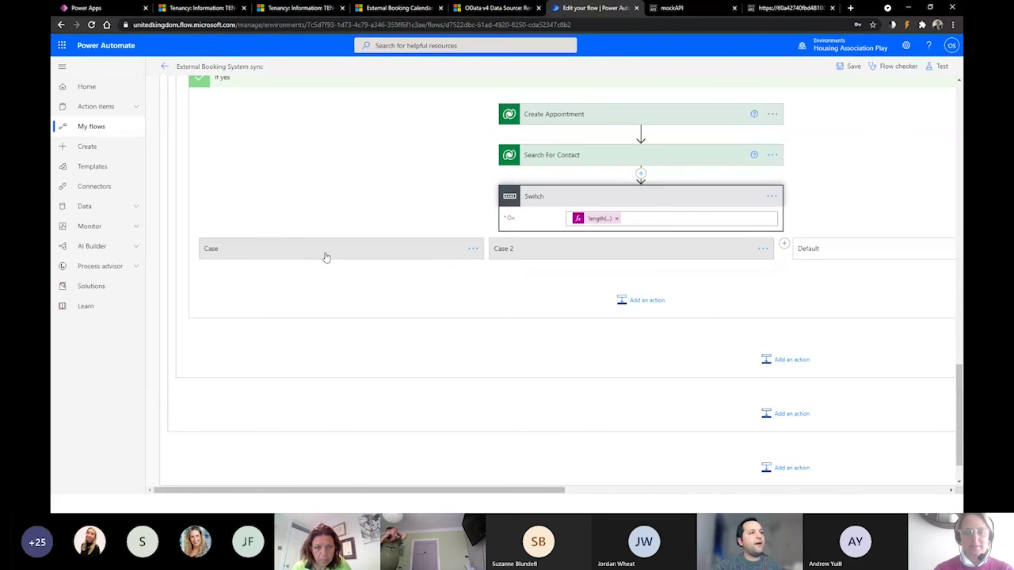
{"action": "left_click", "coordinate": [325, 257]}
{"action": "left_click", "coordinate": [549, 255]}
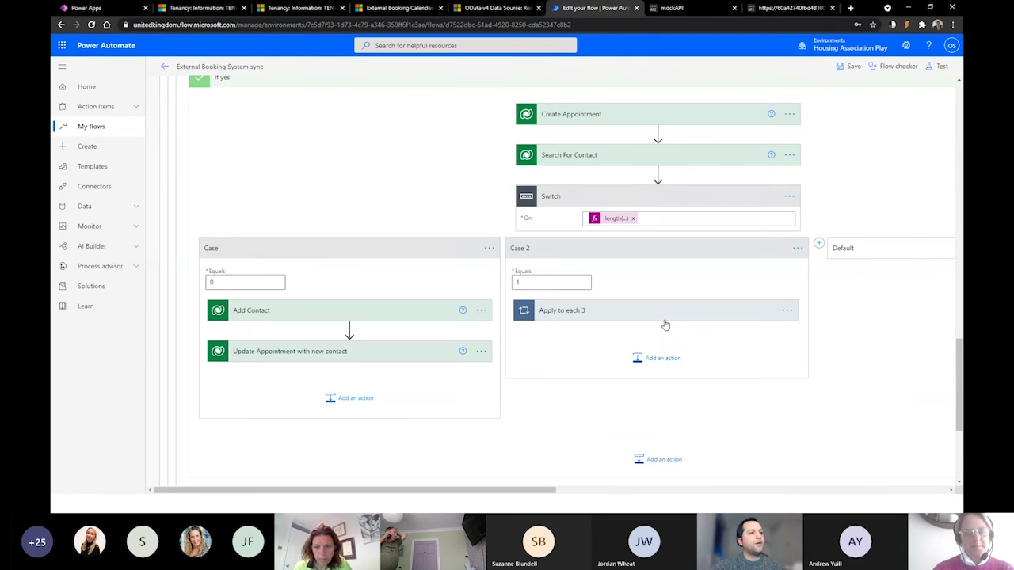
{"action": "left_click", "coordinate": [586, 313]}
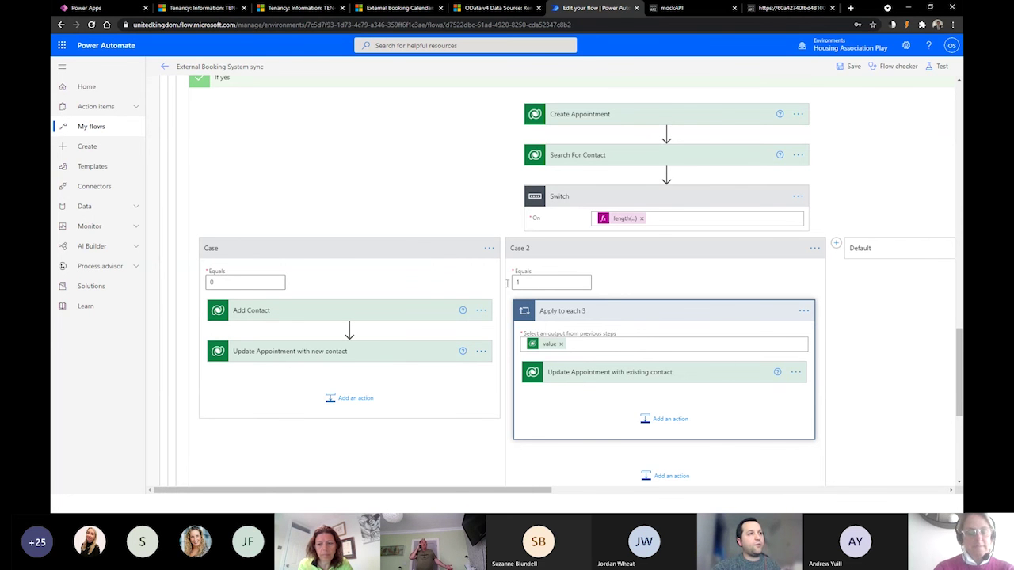
Return to the flow's trigger and start a manual test of the External Booking System sync flow
{"action": "scroll", "coordinate": [446, 317], "scroll_direction": "up", "scroll_amount": 3}
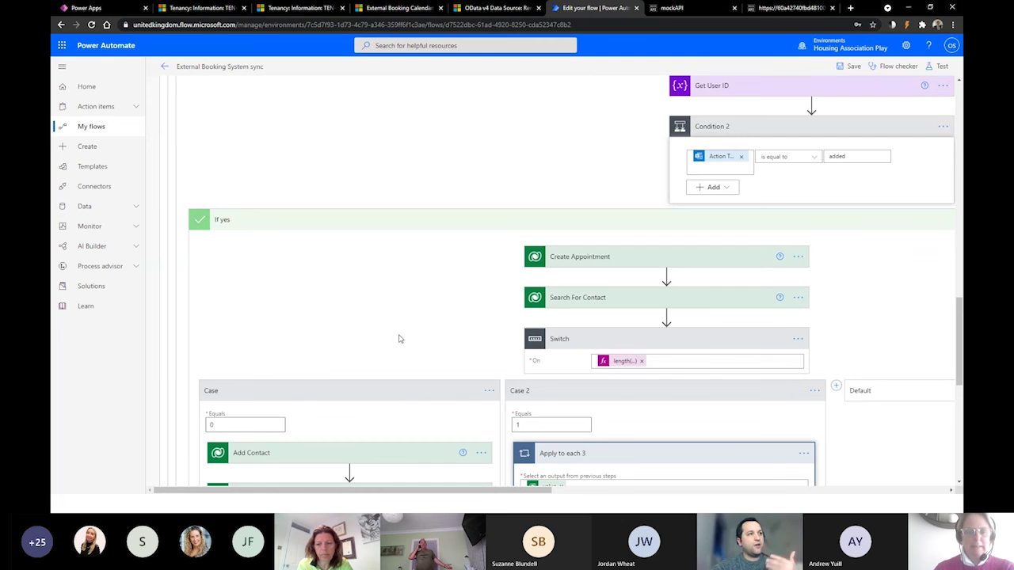
{"action": "scroll", "coordinate": [439, 341], "scroll_direction": "up", "scroll_amount": 4}
{"action": "scroll", "coordinate": [484, 343], "scroll_direction": "up", "scroll_amount": 12}
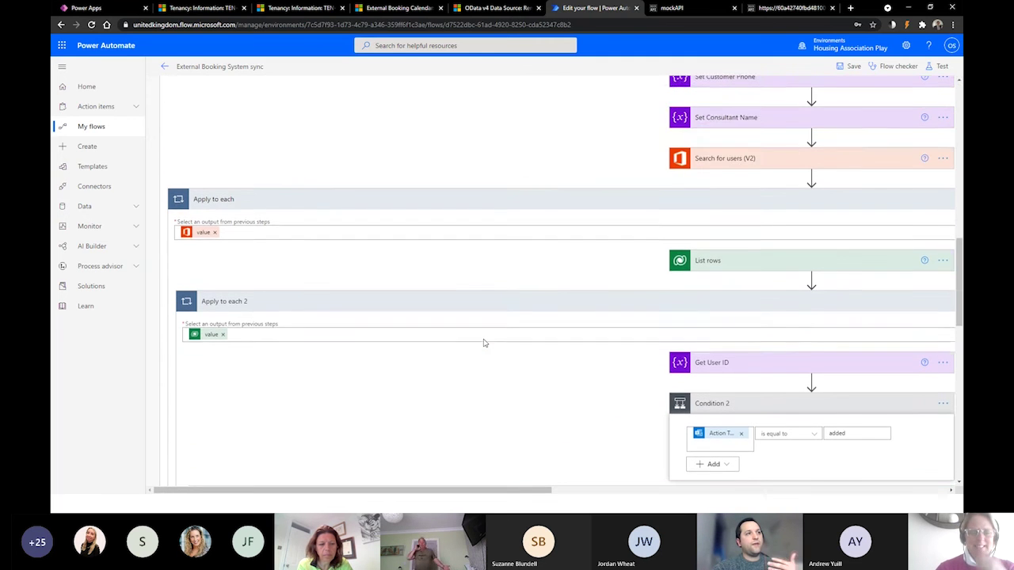
{"action": "scroll", "coordinate": [499, 342], "scroll_direction": "up", "scroll_amount": 5}
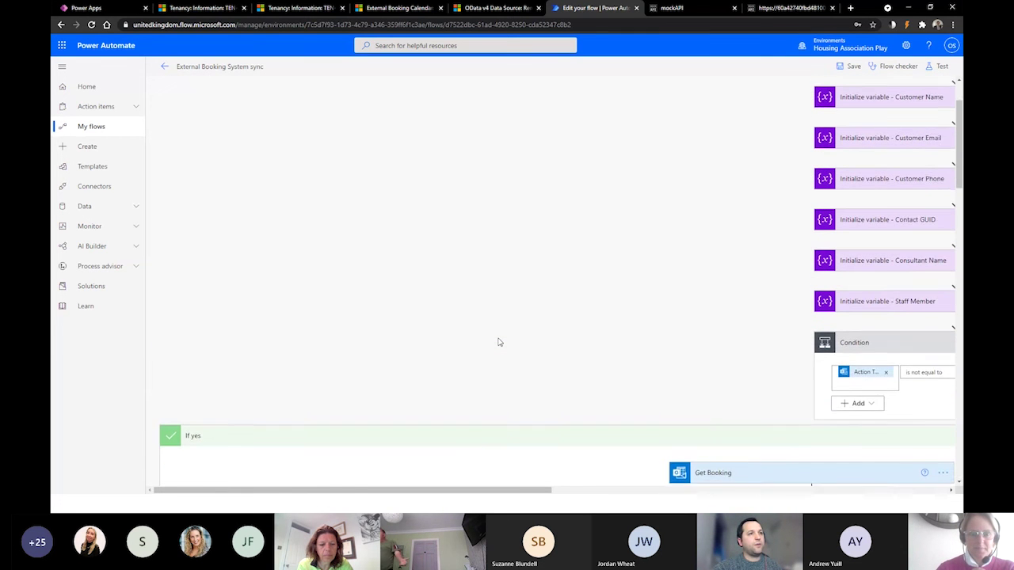
{"action": "left_click_drag", "start_coordinate": [463, 489], "coordinate": [739, 475]}
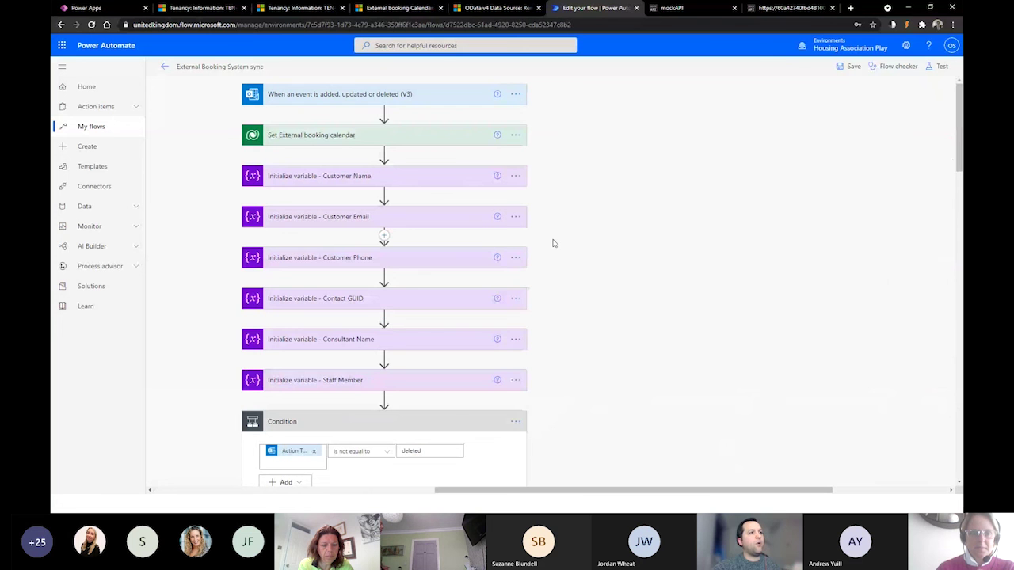
{"action": "left_click", "coordinate": [937, 70]}
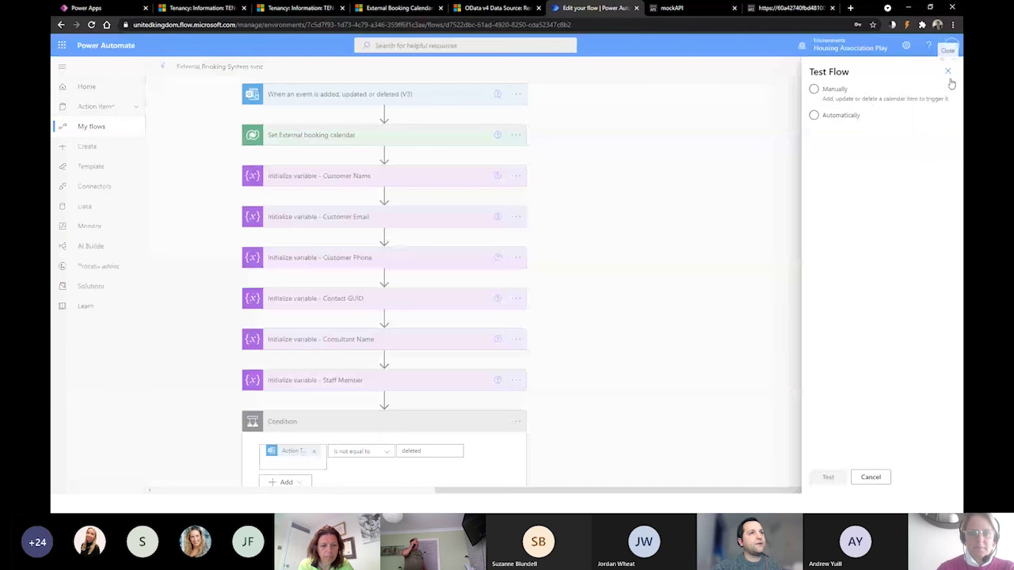
{"action": "left_click", "coordinate": [844, 98]}
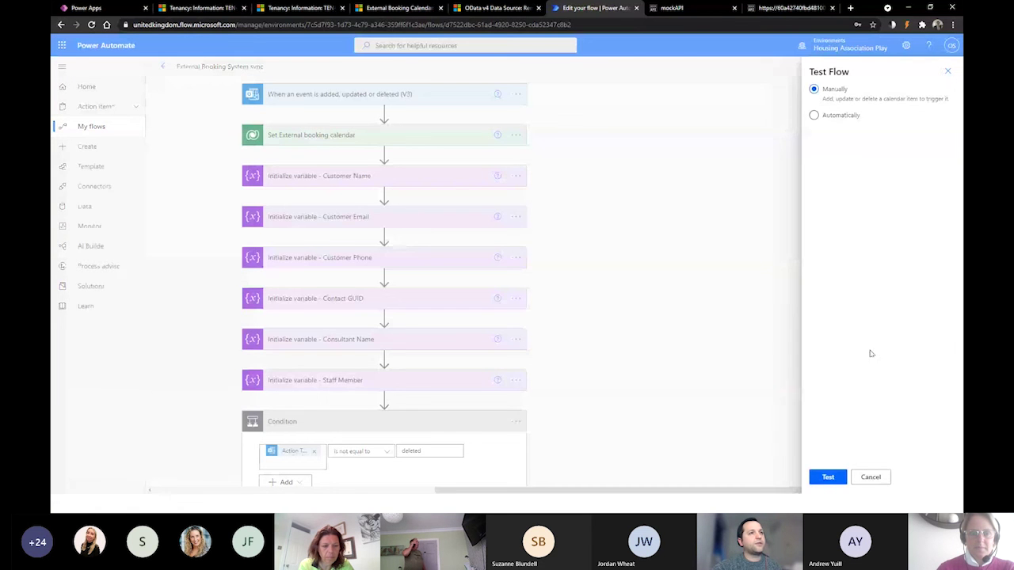
{"action": "left_click", "coordinate": [828, 477]}
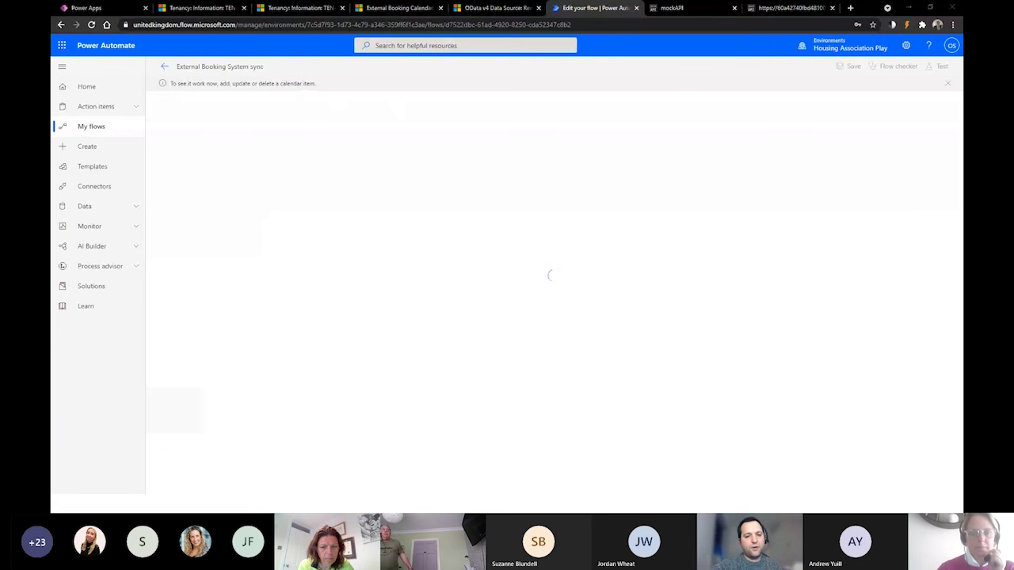
Switch to the 360 Demo Bookings page and enter the customer's name in the booking details
{"action": "key", "text": "alt+Tab"}
{"action": "scroll", "coordinate": [446, 264], "scroll_direction": "up", "scroll_amount": 5}
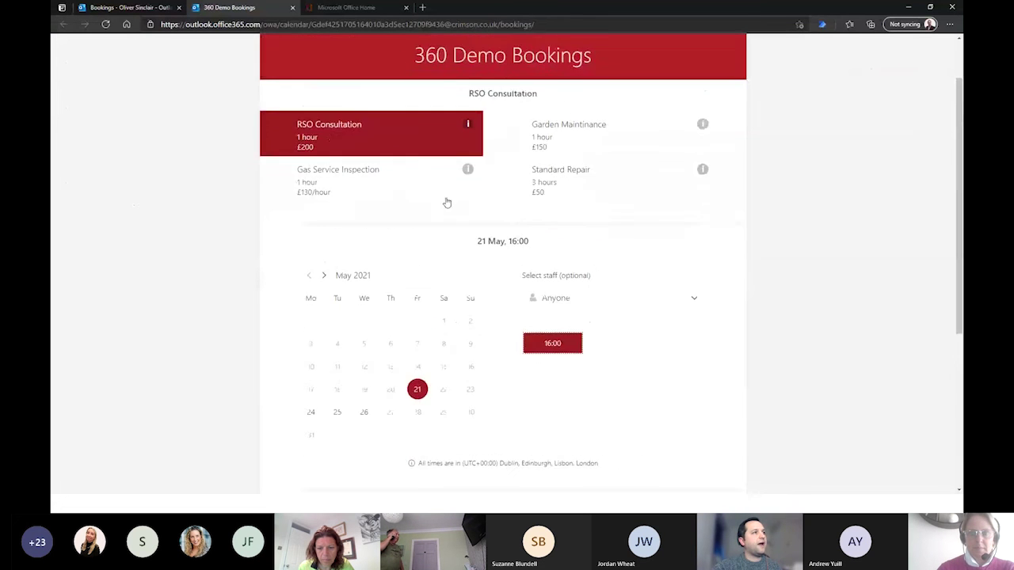
{"action": "scroll", "coordinate": [330, 238], "scroll_direction": "down", "scroll_amount": 3}
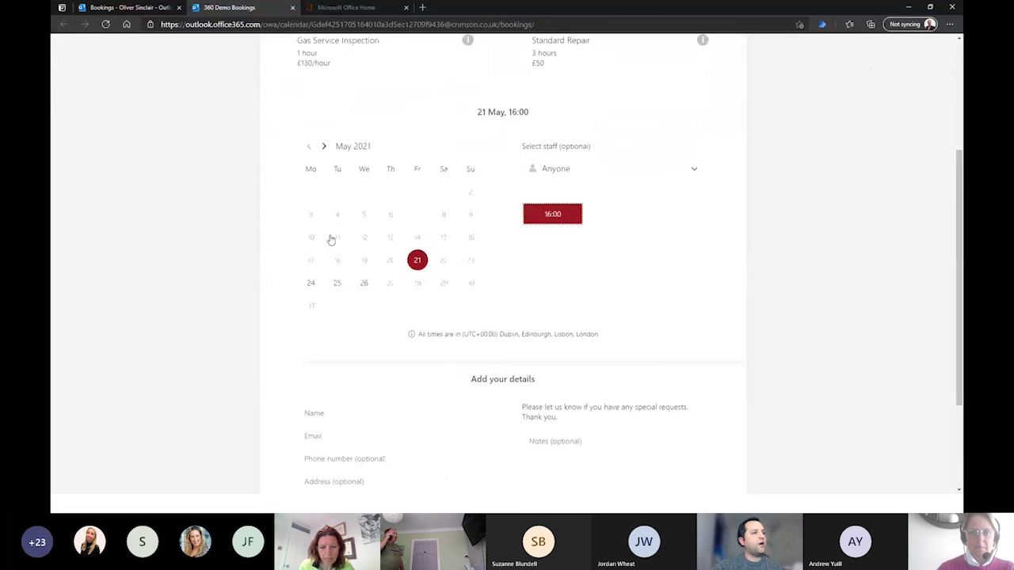
{"action": "left_click", "coordinate": [341, 407]}
{"action": "scroll", "coordinate": [219, 310], "scroll_direction": "up", "scroll_amount": 5}
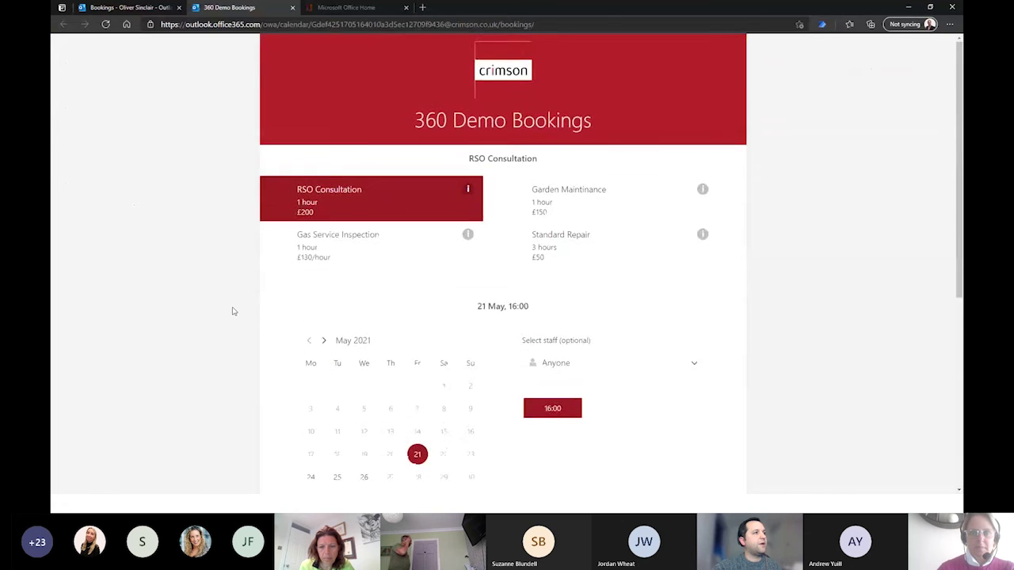
{"action": "scroll", "coordinate": [233, 310], "scroll_direction": "down", "scroll_amount": 5}
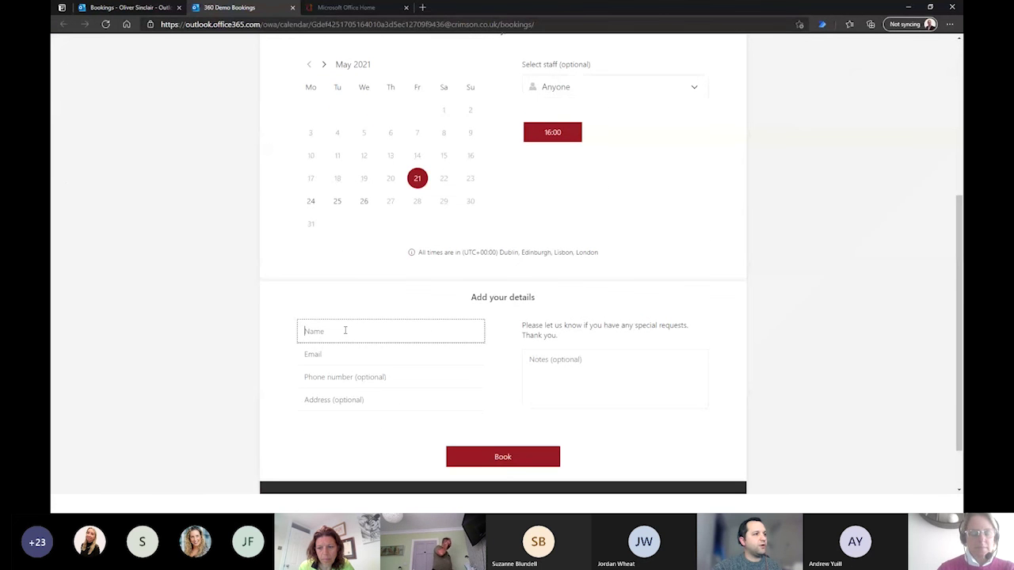
{"action": "type", "text": "Jordan"}
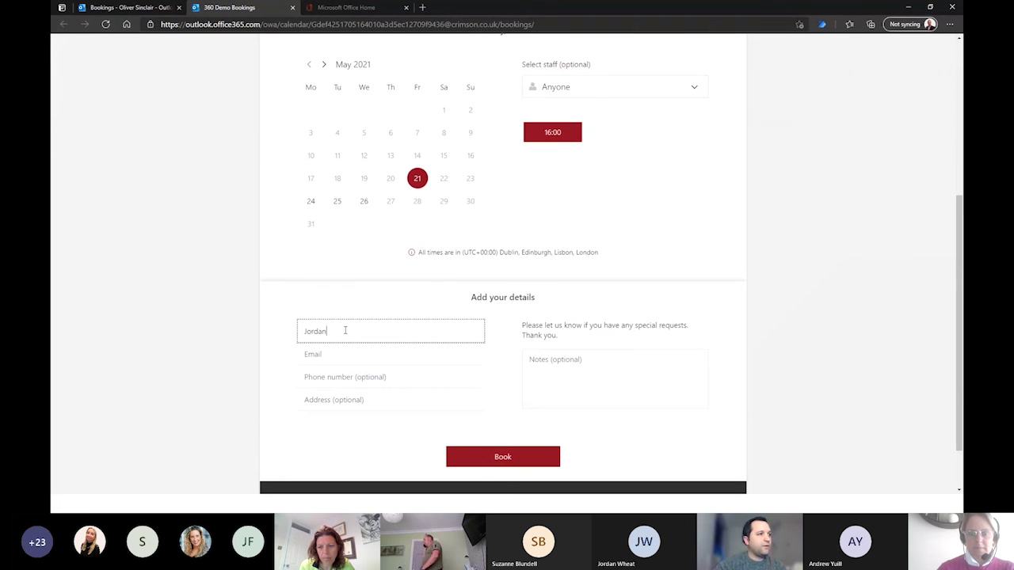
Fill in the customer's email, phone number and address from the browser's saved information
{"action": "key", "text": "Tab"}
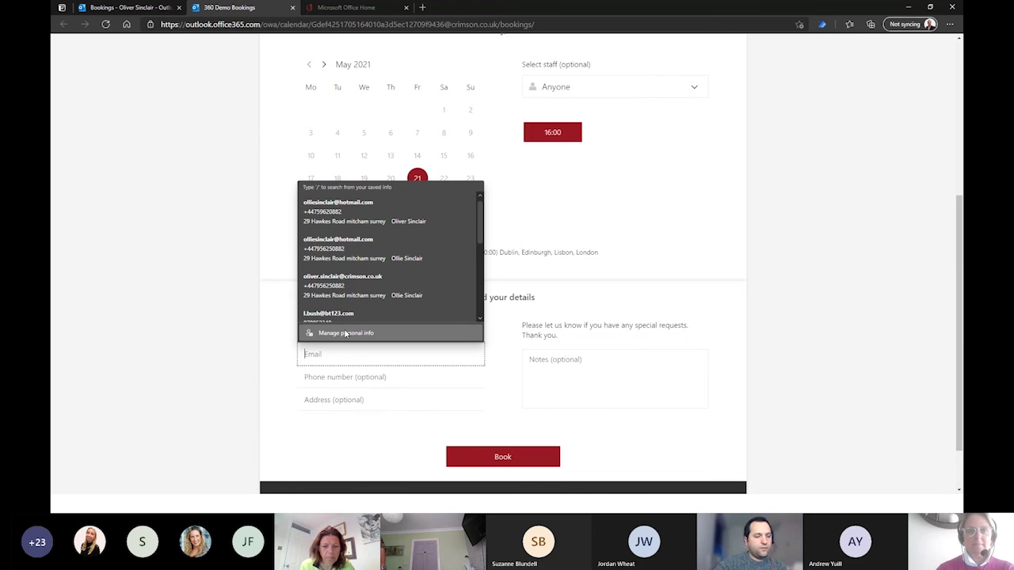
{"action": "type", "text": "j"}
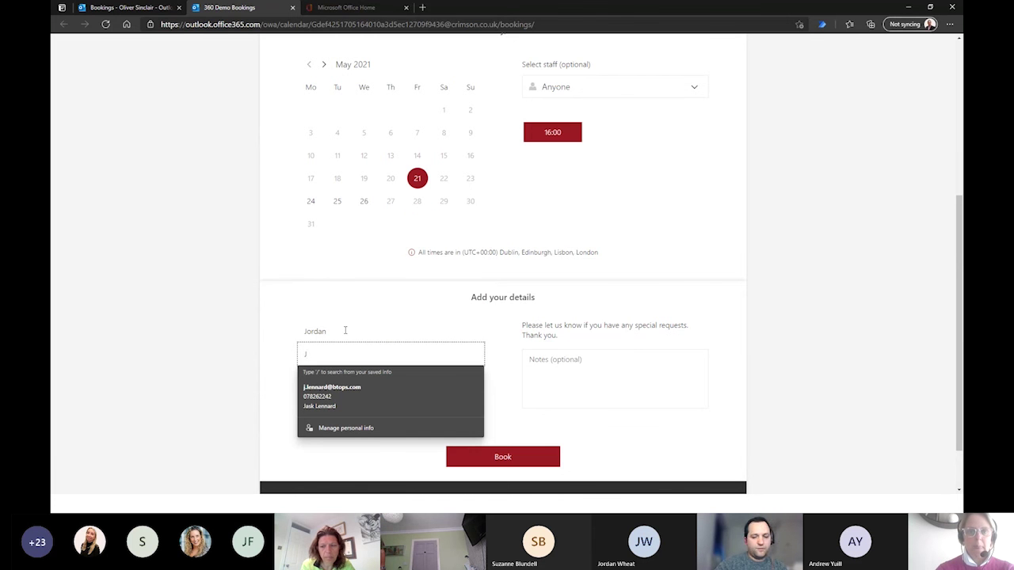
{"action": "key", "text": "Down"}
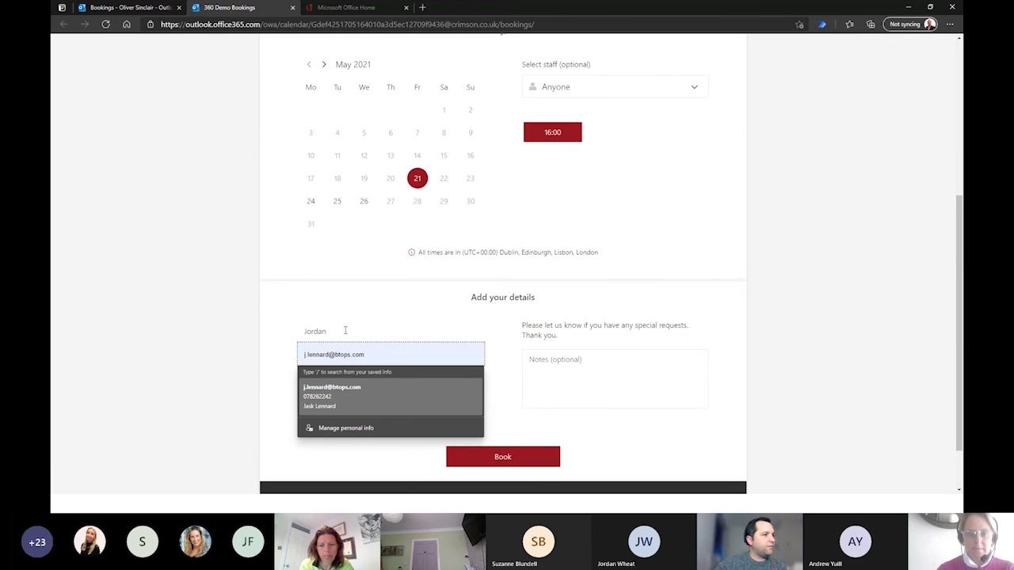
{"action": "left_click", "coordinate": [373, 396]}
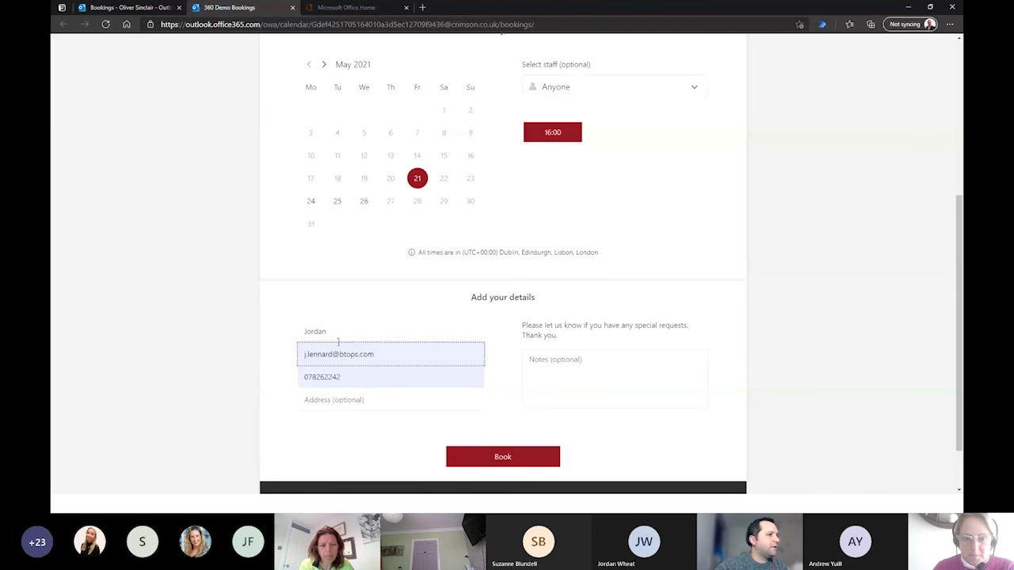
{"action": "left_click", "coordinate": [325, 402]}
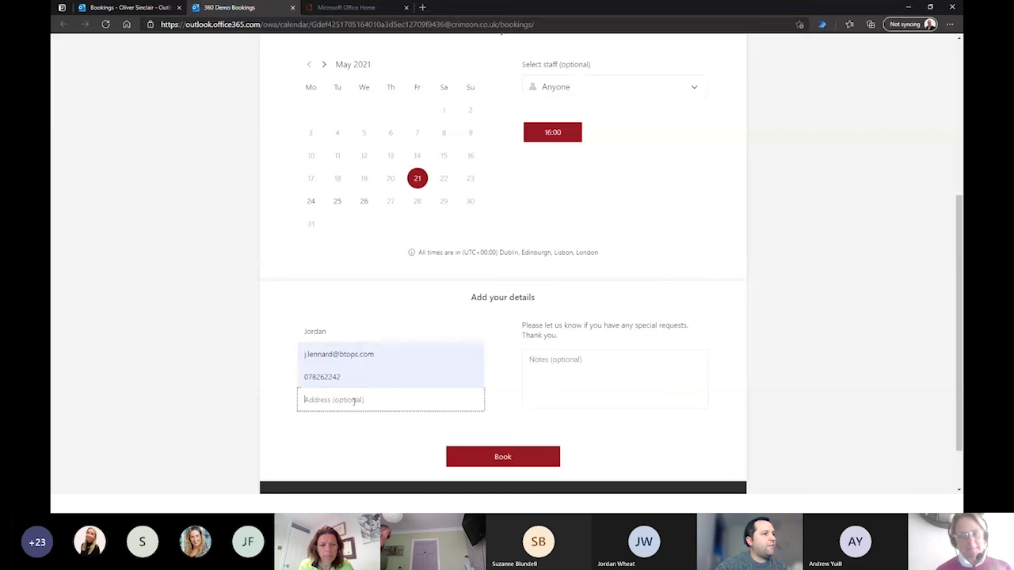
{"action": "left_click", "coordinate": [313, 277]}
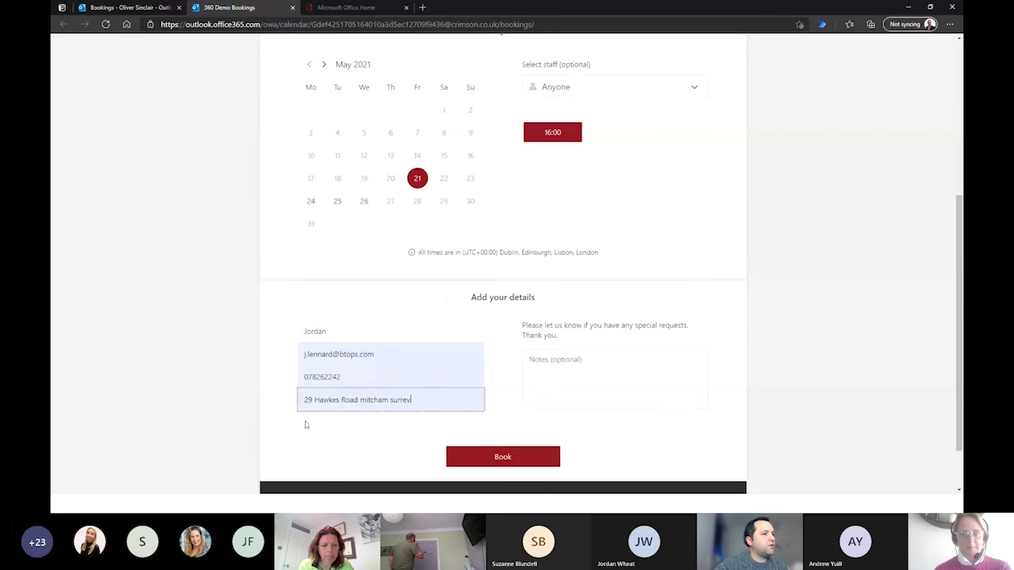
Review the appointment details and submit the RSO Consultation booking for 21 May at 16:00
{"action": "scroll", "coordinate": [340, 270], "scroll_direction": "up", "scroll_amount": 1}
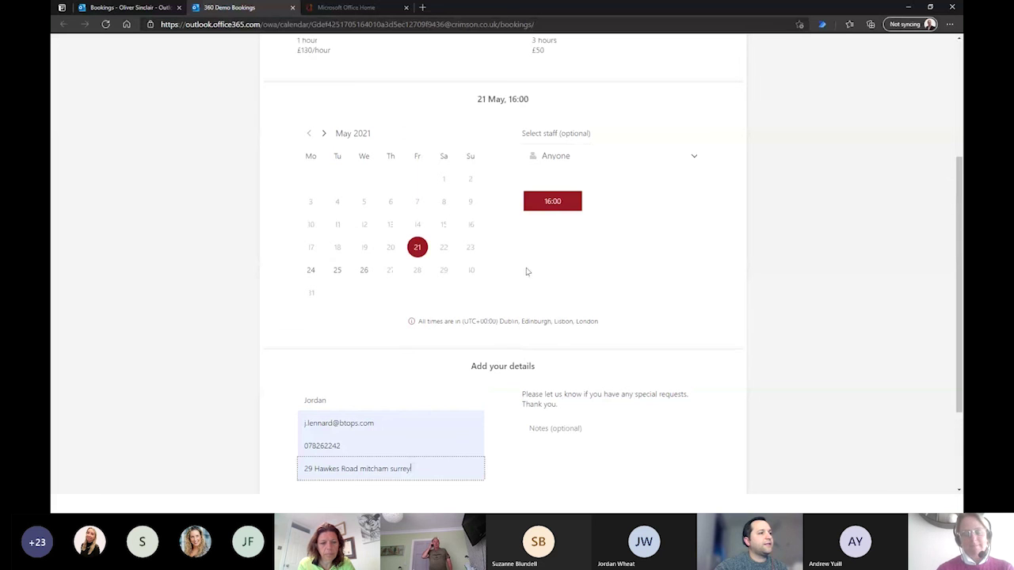
{"action": "scroll", "coordinate": [527, 271], "scroll_direction": "down", "scroll_amount": 1}
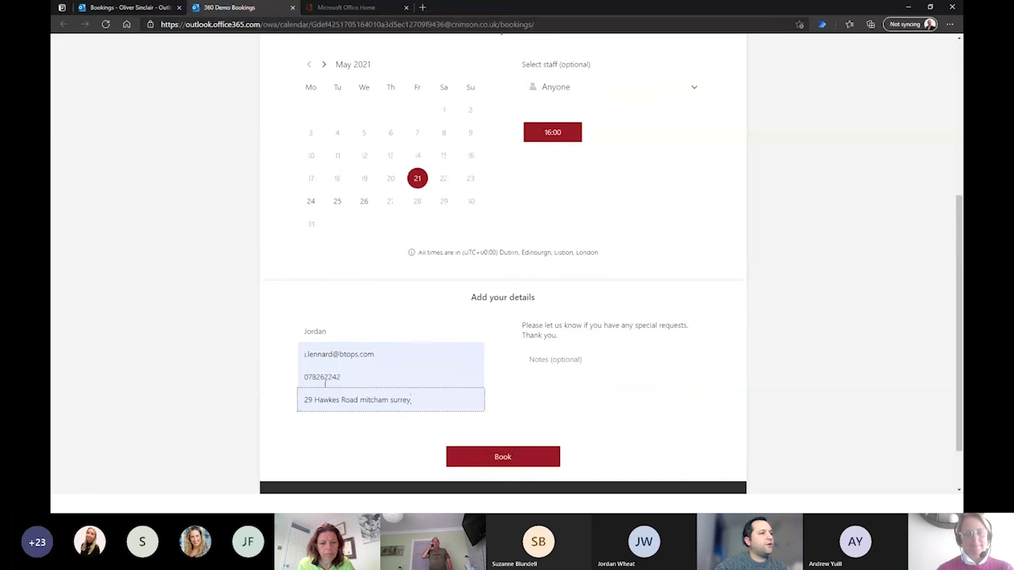
{"action": "left_click", "coordinate": [472, 459]}
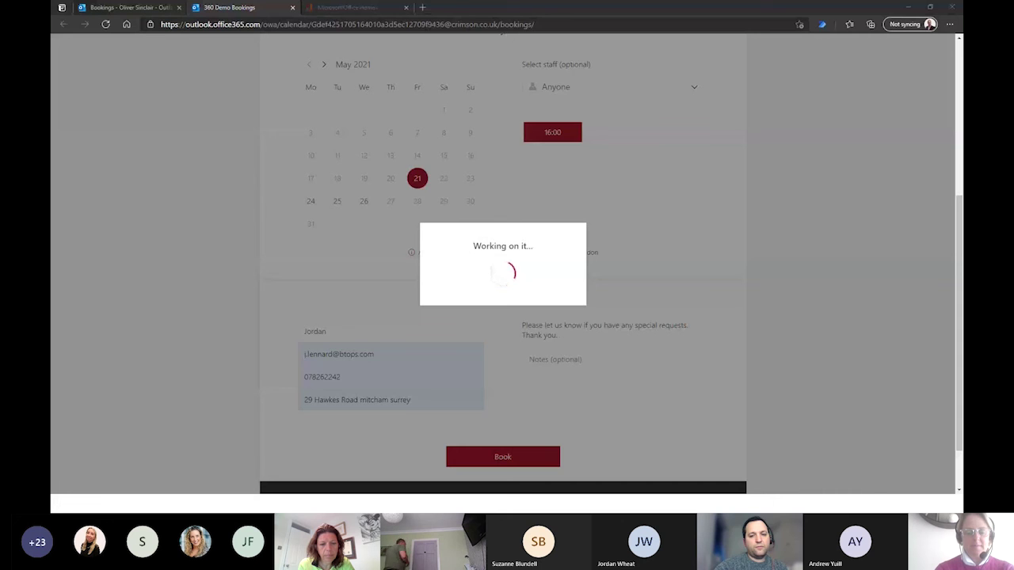
Switch back to Power Automate and expand the Condition in the test run to examine its If yes actions
{"action": "key", "text": "alt+Tab"}
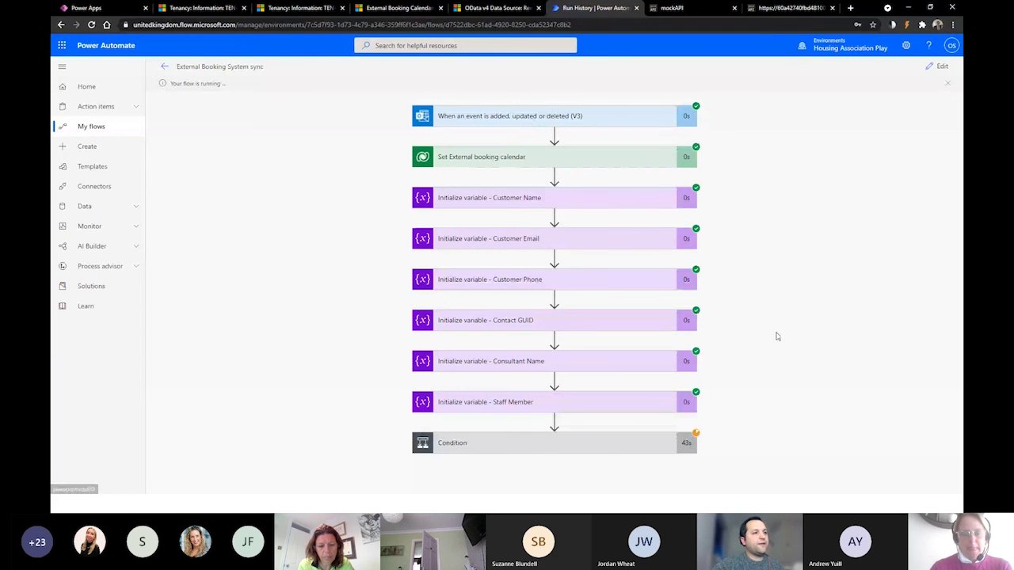
{"action": "left_click", "coordinate": [528, 446]}
{"action": "scroll", "coordinate": [736, 346], "scroll_direction": "down", "scroll_amount": 4}
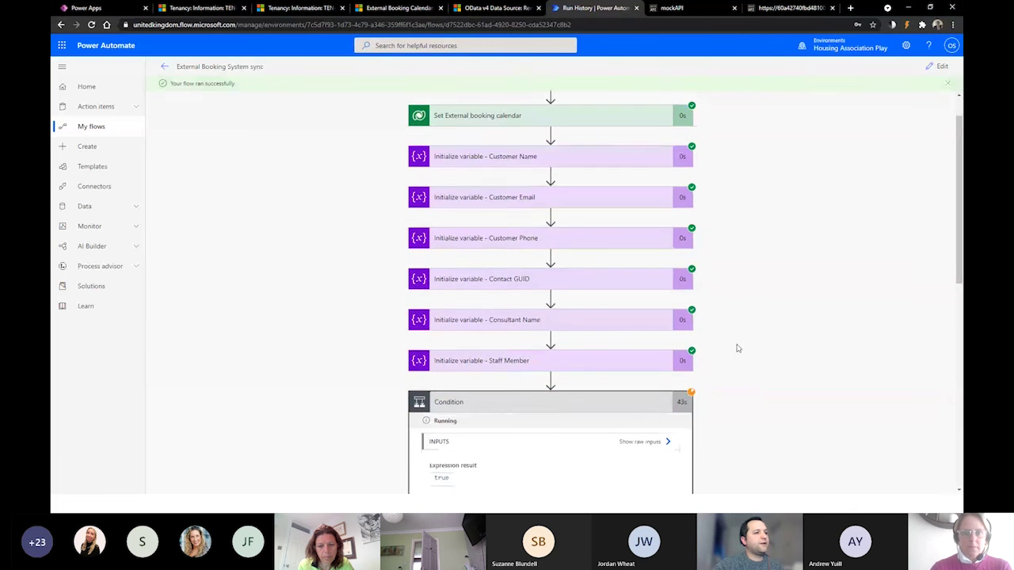
{"action": "scroll", "coordinate": [736, 346], "scroll_direction": "down", "scroll_amount": 2}
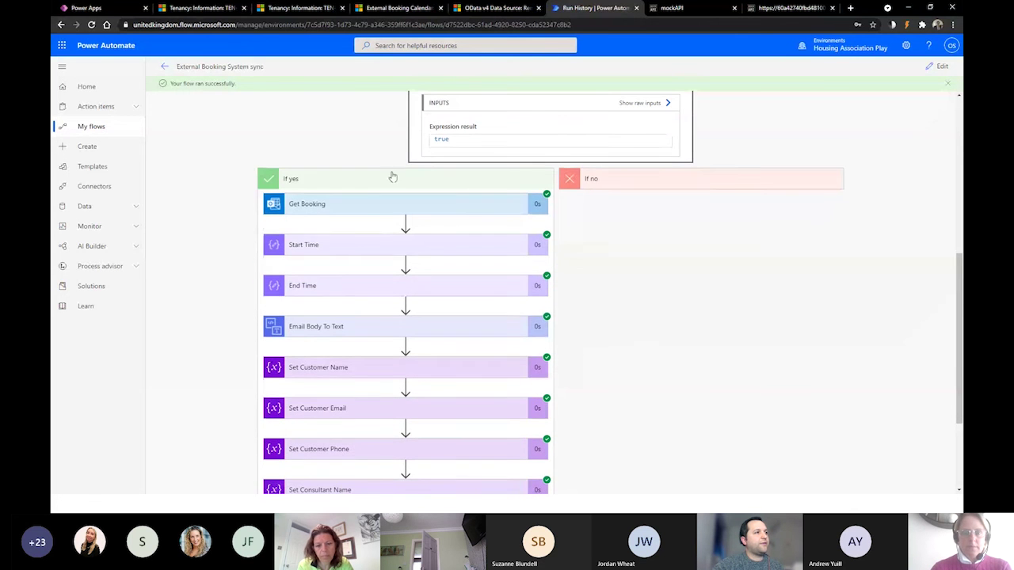
Expand Apply to each, Apply to each 2 and Condition 2 in the test run to examine the nested actions
{"action": "scroll", "coordinate": [607, 314], "scroll_direction": "down", "scroll_amount": 3}
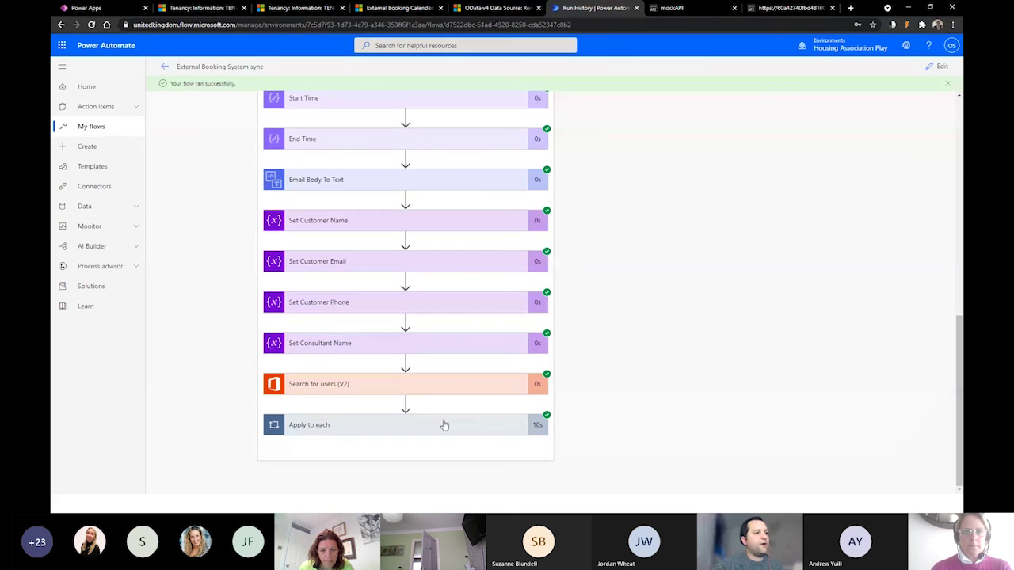
{"action": "left_click", "coordinate": [449, 426]}
{"action": "scroll", "coordinate": [573, 374], "scroll_direction": "down", "scroll_amount": 2}
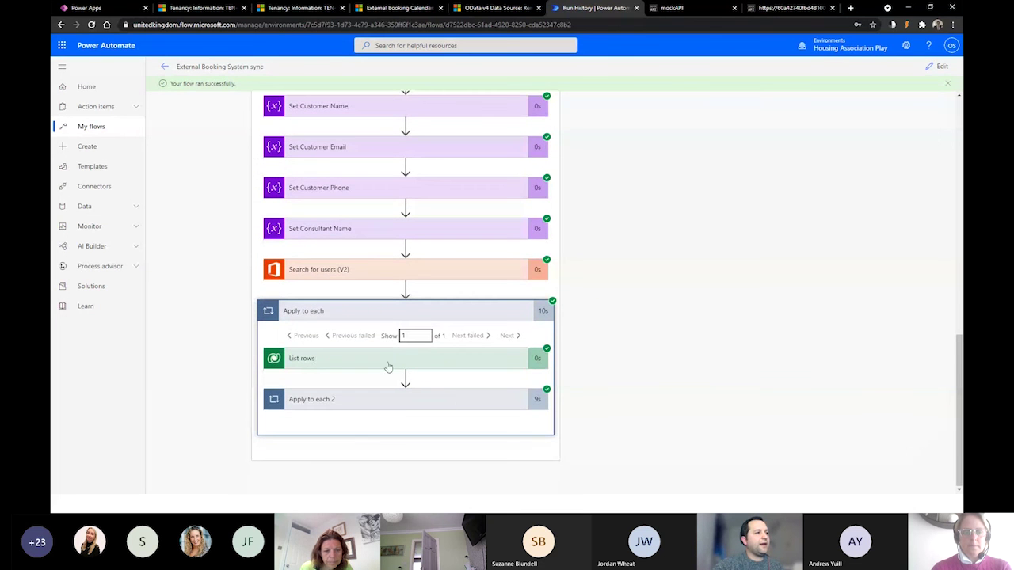
{"action": "left_click", "coordinate": [465, 404]}
{"action": "scroll", "coordinate": [607, 362], "scroll_direction": "down", "scroll_amount": 2}
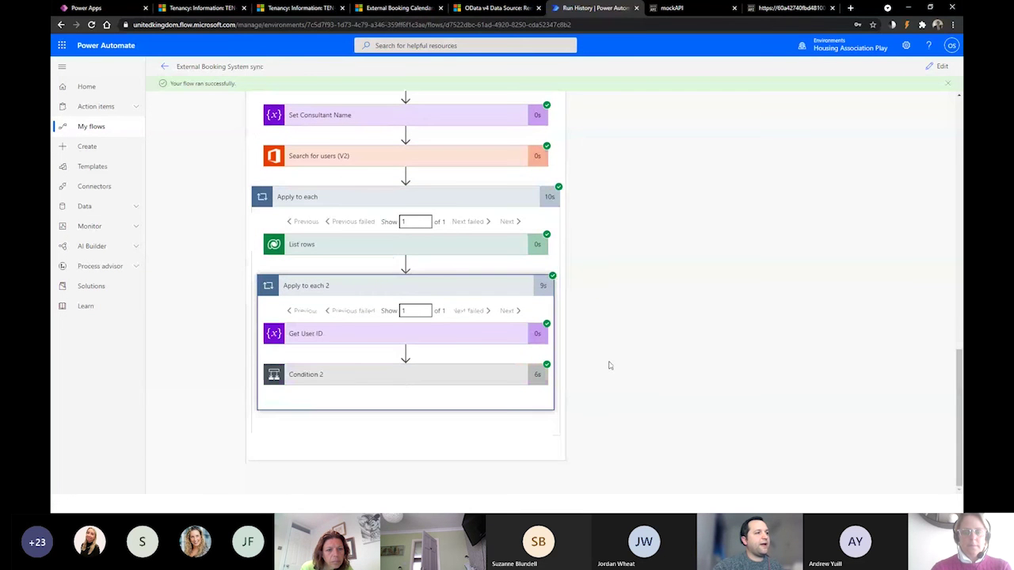
{"action": "left_click", "coordinate": [509, 374]}
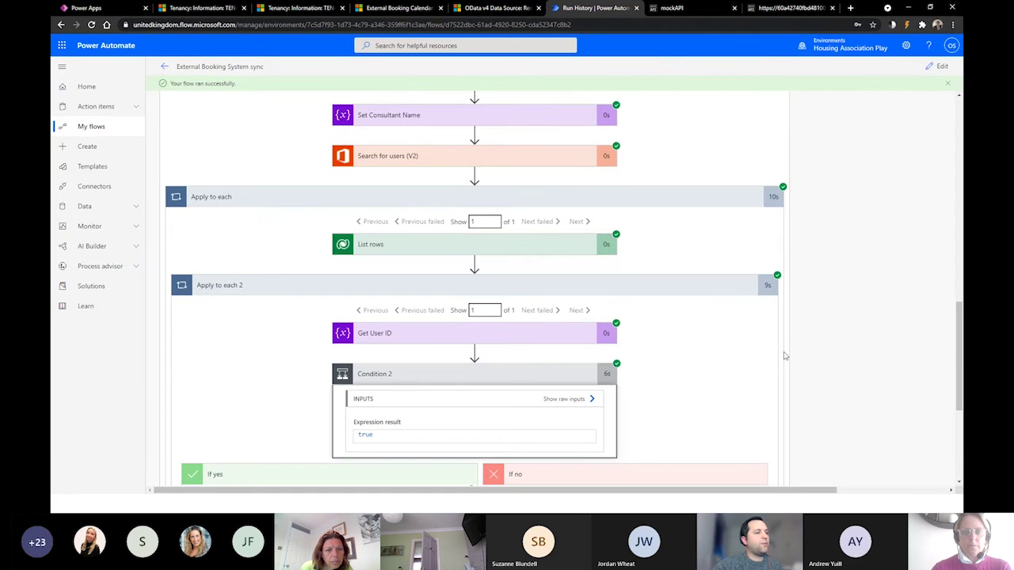
{"action": "scroll", "coordinate": [712, 368], "scroll_direction": "up", "scroll_amount": 15}
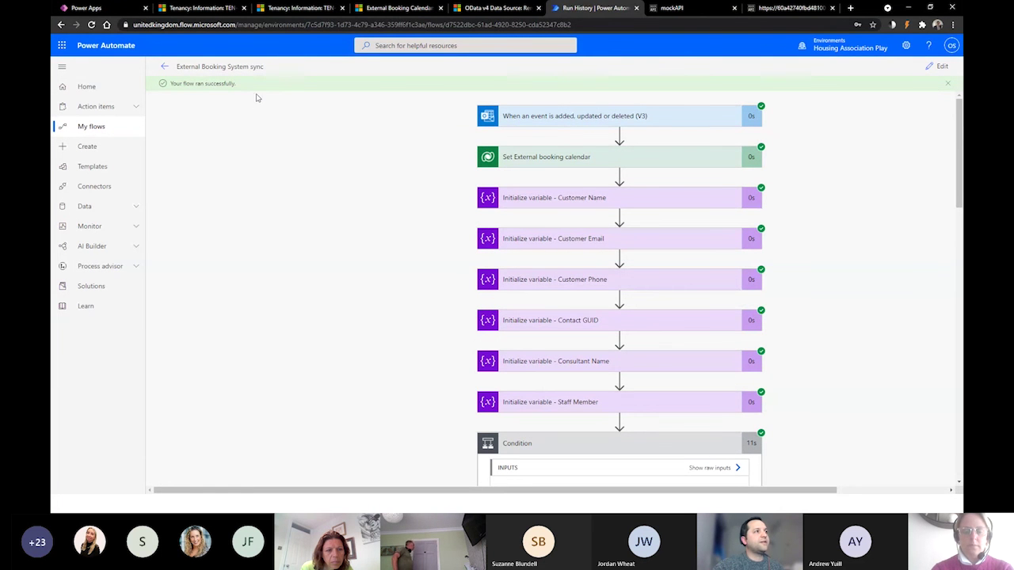
Switch to the Dynamics 365 housing app, reopen Demo Calendar from the External Booking Calendars list and show it by week
{"action": "left_click", "coordinate": [367, 8]}
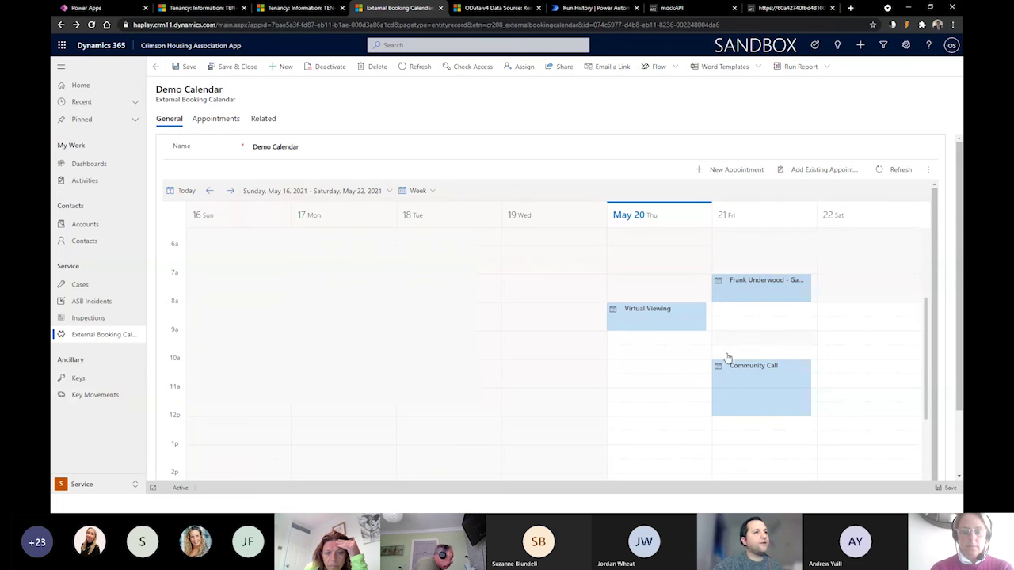
{"action": "left_click", "coordinate": [78, 338]}
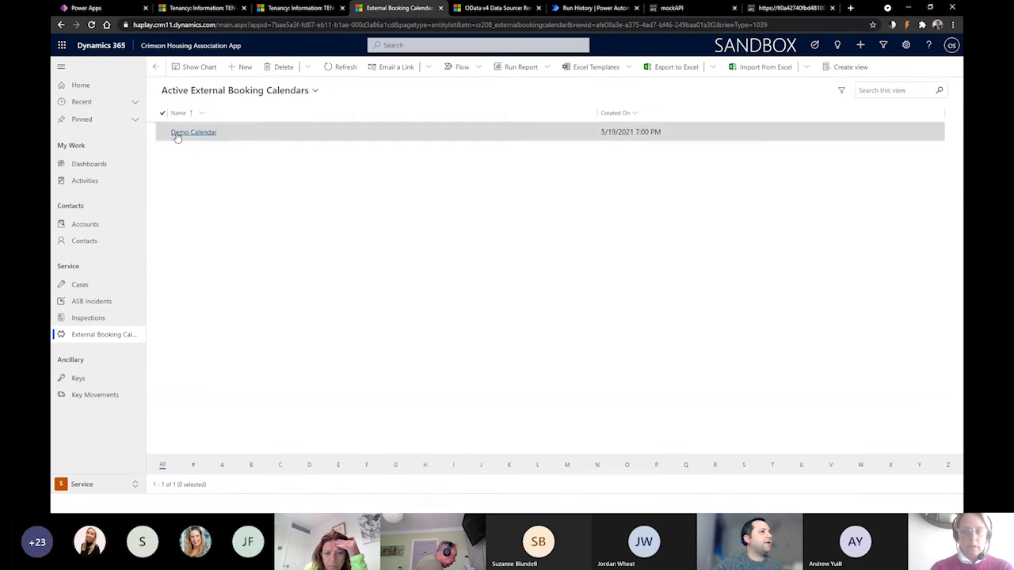
{"action": "left_click", "coordinate": [184, 132]}
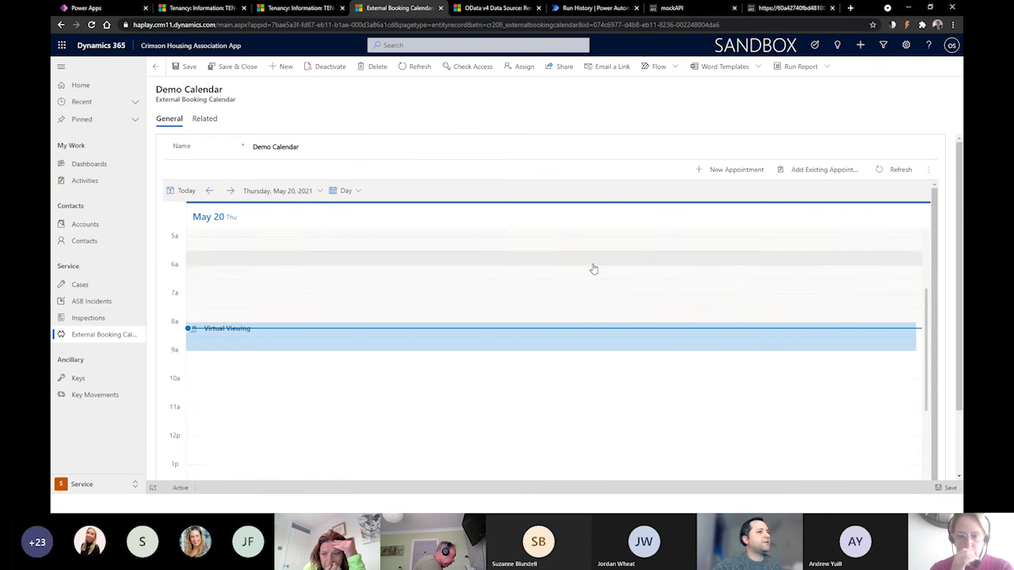
{"action": "left_click", "coordinate": [344, 191]}
{"action": "left_click", "coordinate": [342, 228]}
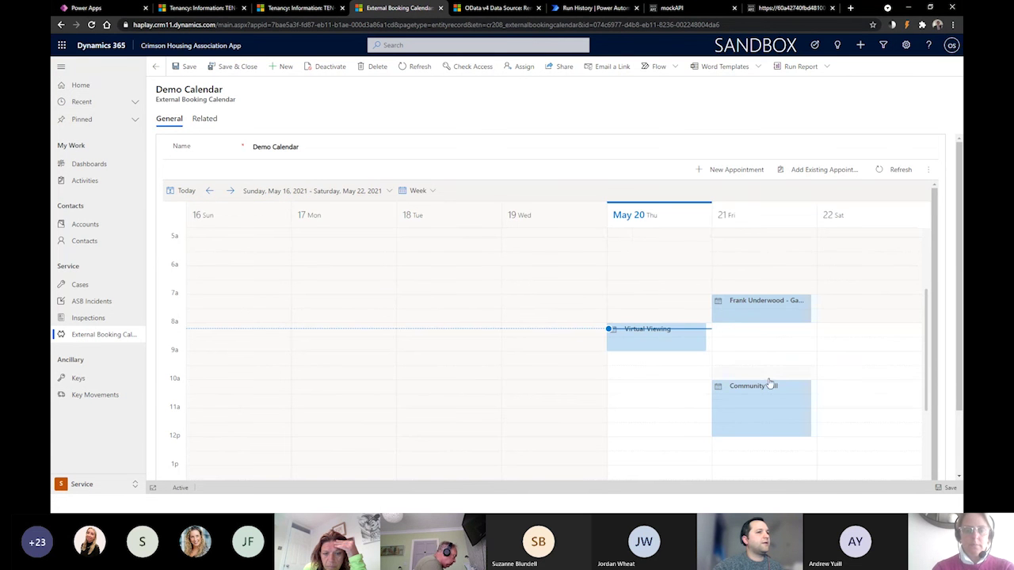
Look through the 20 and 21 May appointments across the day to check for the synced RSO Consultation booking
{"action": "scroll", "coordinate": [744, 353], "scroll_direction": "up", "scroll_amount": 1}
{"action": "scroll", "coordinate": [745, 353], "scroll_direction": "up", "scroll_amount": 3}
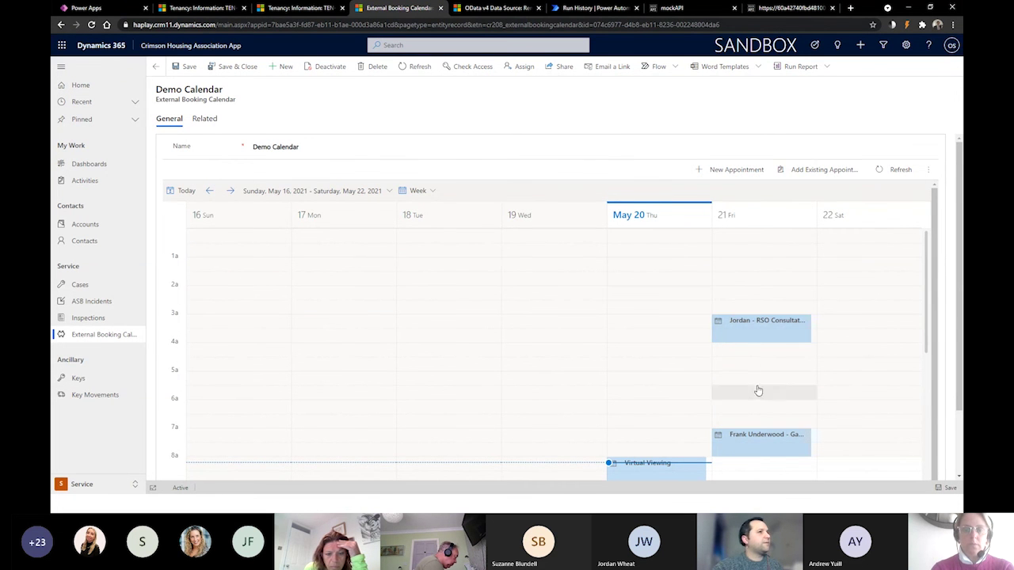
{"action": "scroll", "coordinate": [730, 386], "scroll_direction": "down", "scroll_amount": 3}
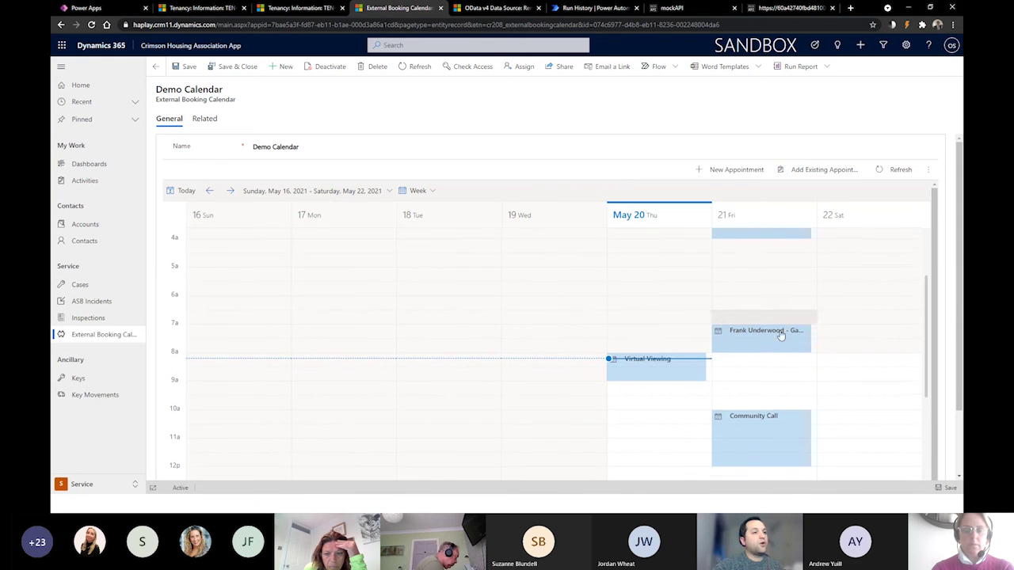
{"action": "scroll", "coordinate": [736, 341], "scroll_direction": "down", "scroll_amount": 3}
{"action": "scroll", "coordinate": [749, 272], "scroll_direction": "up", "scroll_amount": 2}
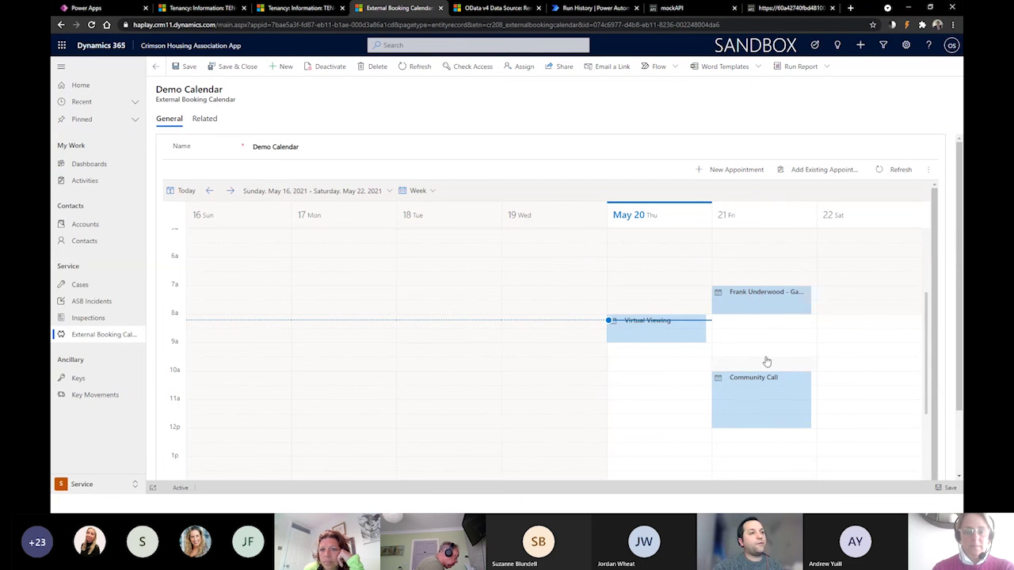
{"action": "scroll", "coordinate": [696, 389], "scroll_direction": "down", "scroll_amount": 1}
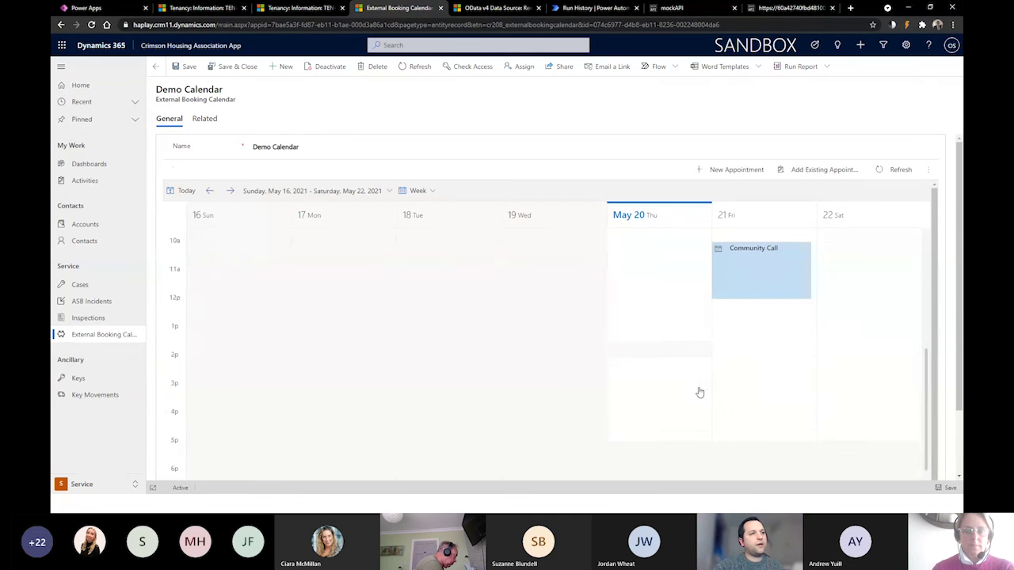
{"action": "scroll", "coordinate": [697, 388], "scroll_direction": "up", "scroll_amount": 1}
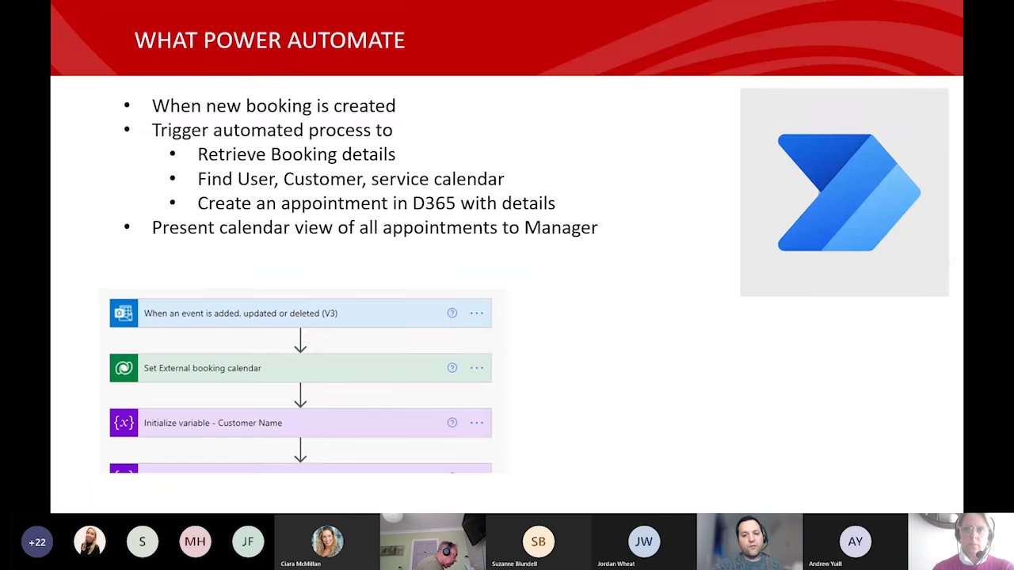
{"action": "key", "text": "alt+Tab"}
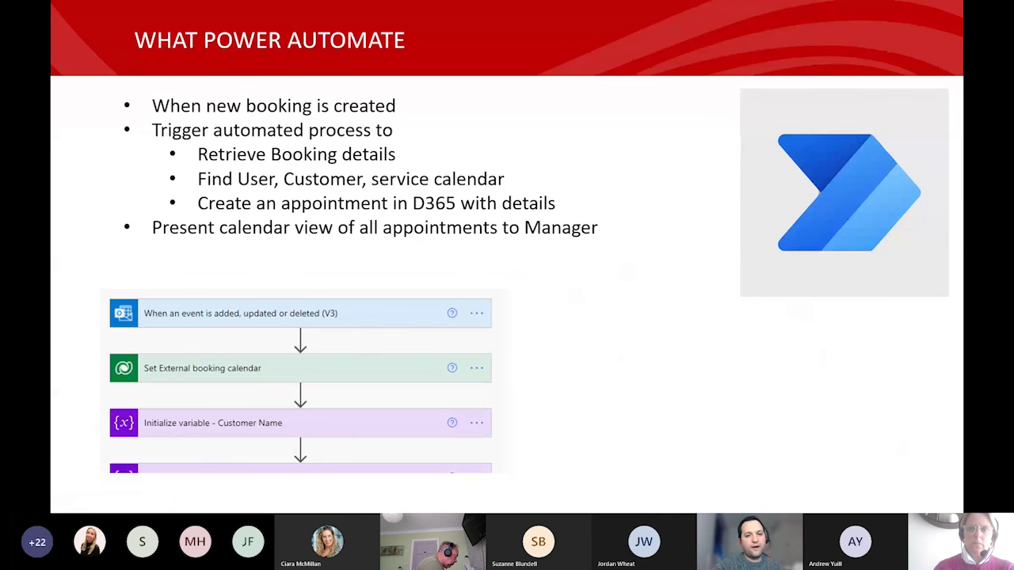
{"action": "key", "text": "Right"}
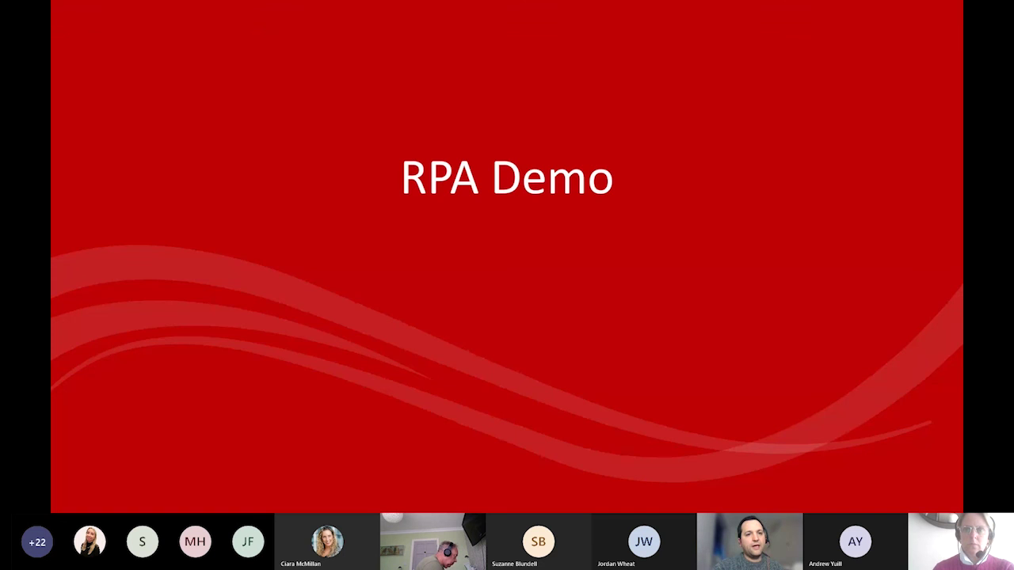